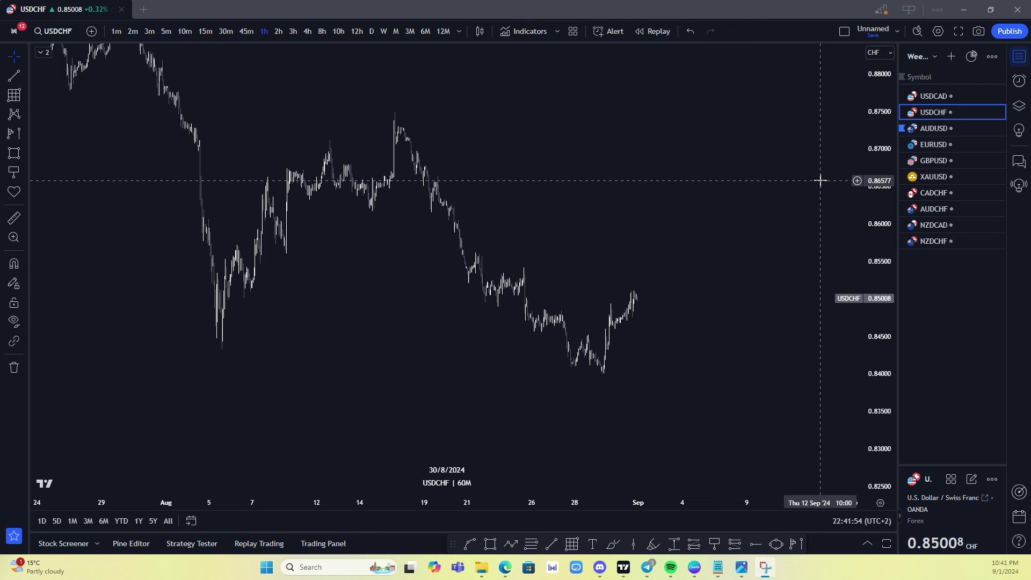
{"action": "left_click_drag", "start_coordinate": [371, 239], "coordinate": [426, 308]}
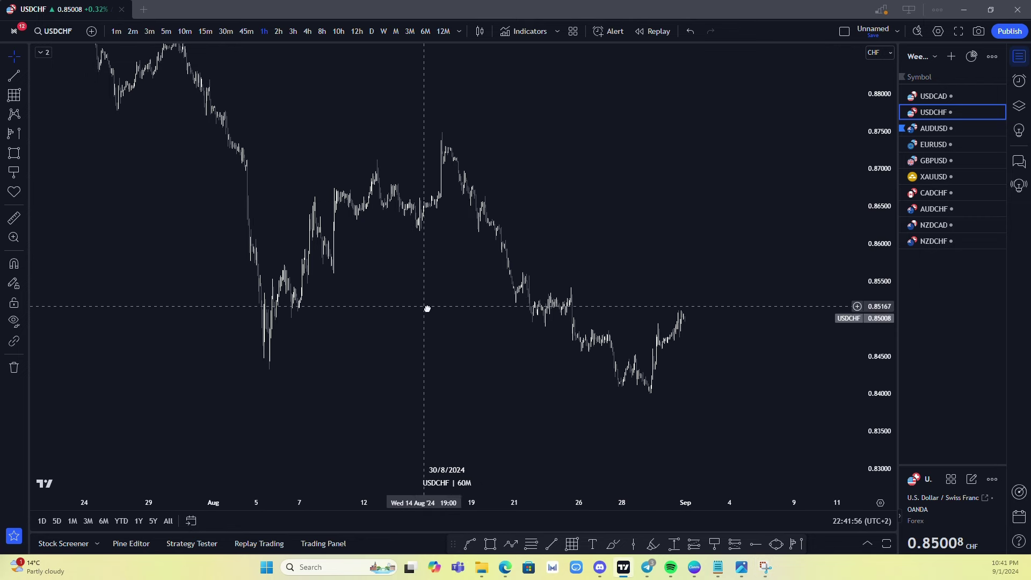
{"action": "left_click_drag", "start_coordinate": [647, 260], "coordinate": [646, 240]}
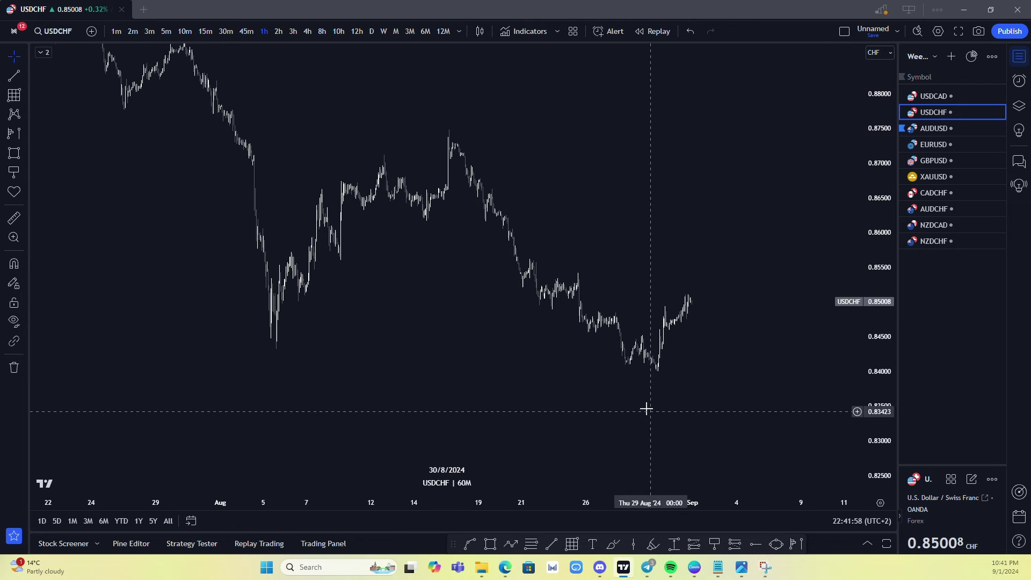
{"action": "left_click_drag", "start_coordinate": [648, 411], "coordinate": [641, 398]}
Show the "Get Free Daily Setups" image in the photo viewer and return to the USDCHF chart in TradingView
{"action": "mouse_move", "coordinate": [743, 573]}
{"action": "left_click", "coordinate": [762, 474]}
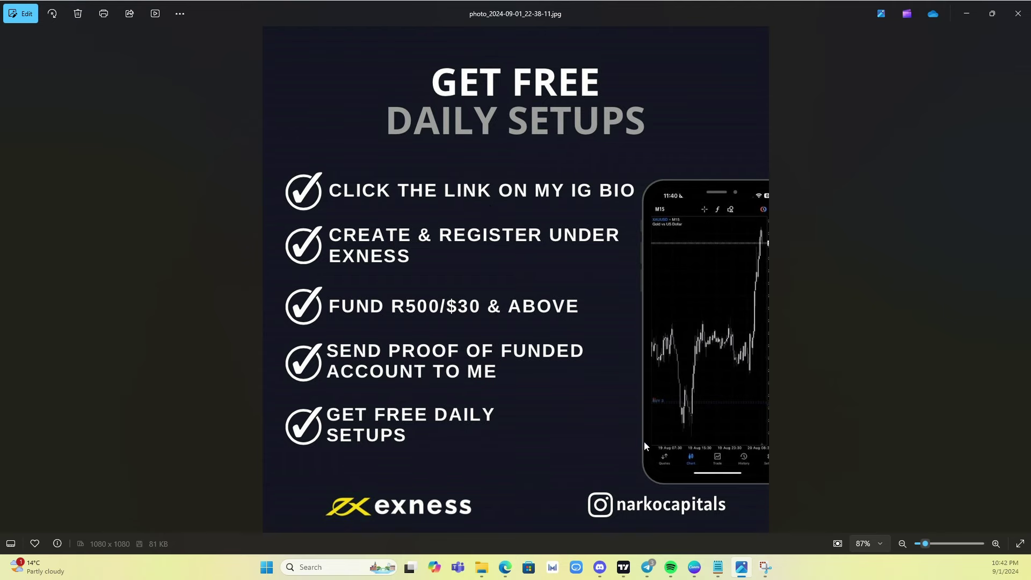
{"action": "left_click", "coordinate": [624, 569]}
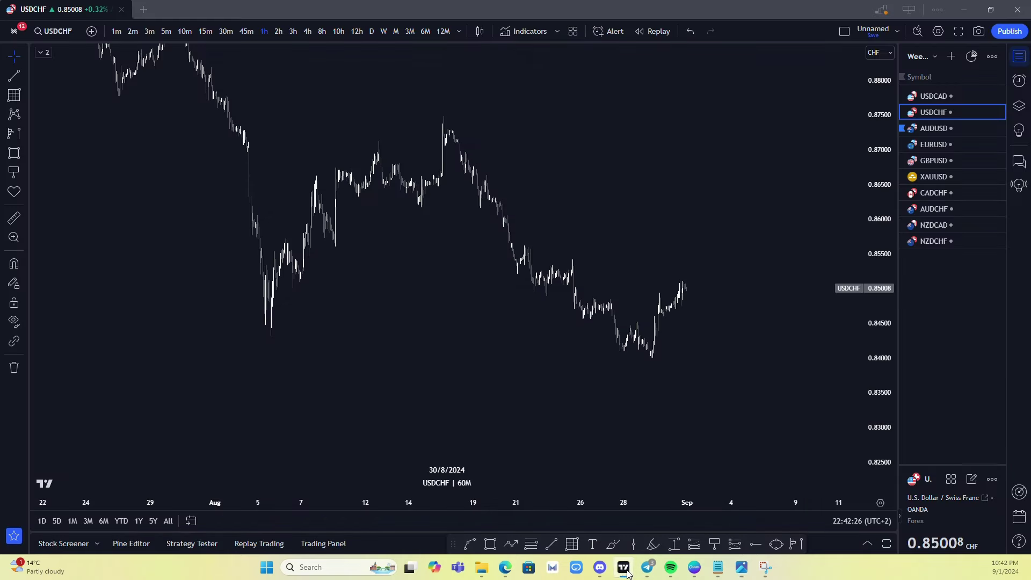
Display the USDCHF chart in full screen and compress its price scale to show the swings since late June
{"action": "left_click_drag", "start_coordinate": [488, 201], "coordinate": [559, 238]}
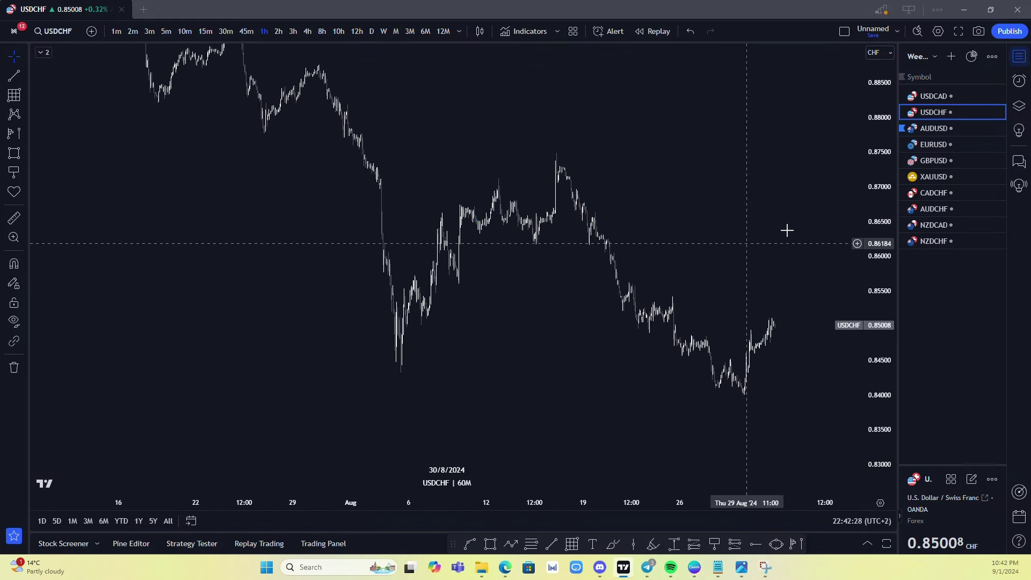
{"action": "left_click_drag", "start_coordinate": [865, 170], "coordinate": [865, 226]}
{"action": "left_click_drag", "start_coordinate": [627, 244], "coordinate": [614, 282]}
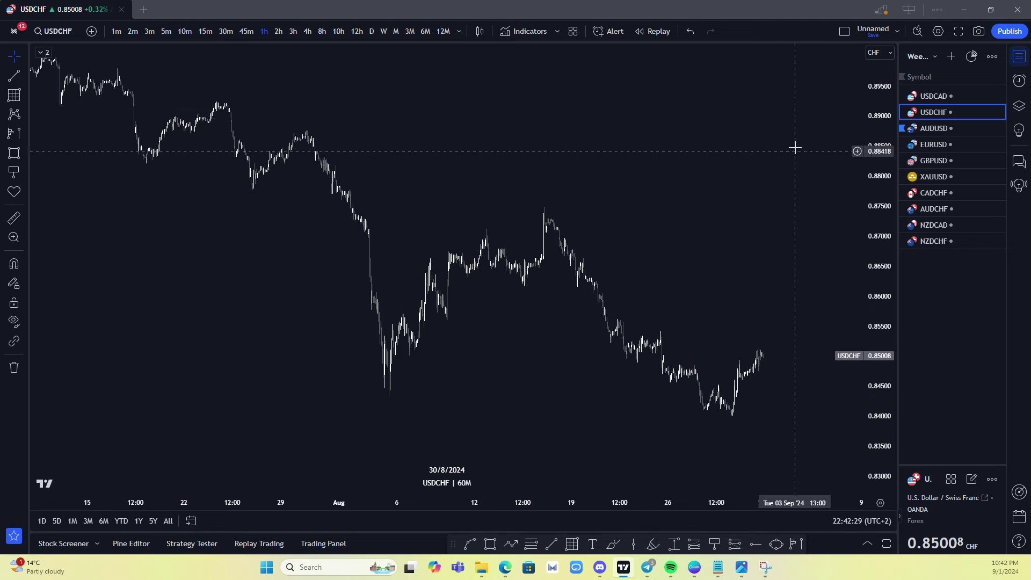
{"action": "left_click", "coordinate": [959, 31]}
{"action": "left_click_drag", "start_coordinate": [700, 304], "coordinate": [636, 305]}
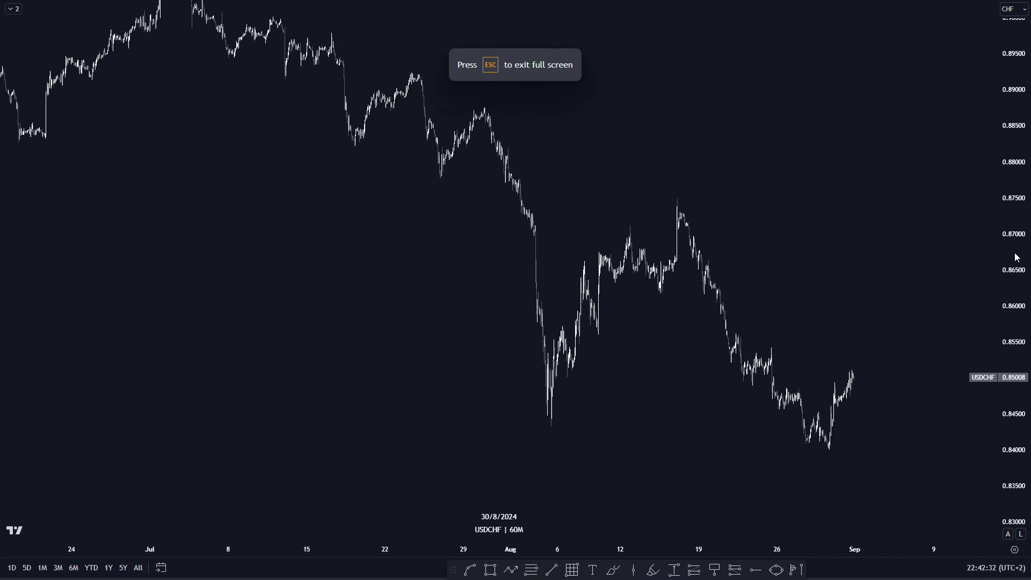
{"action": "left_click_drag", "start_coordinate": [1025, 213], "coordinate": [1010, 274]}
{"action": "left_click_drag", "start_coordinate": [629, 294], "coordinate": [620, 282]}
Switch the chart interval to 1 day and frame the price swings from early 2023 to September 2024
{"action": "type", "text": "1D"}
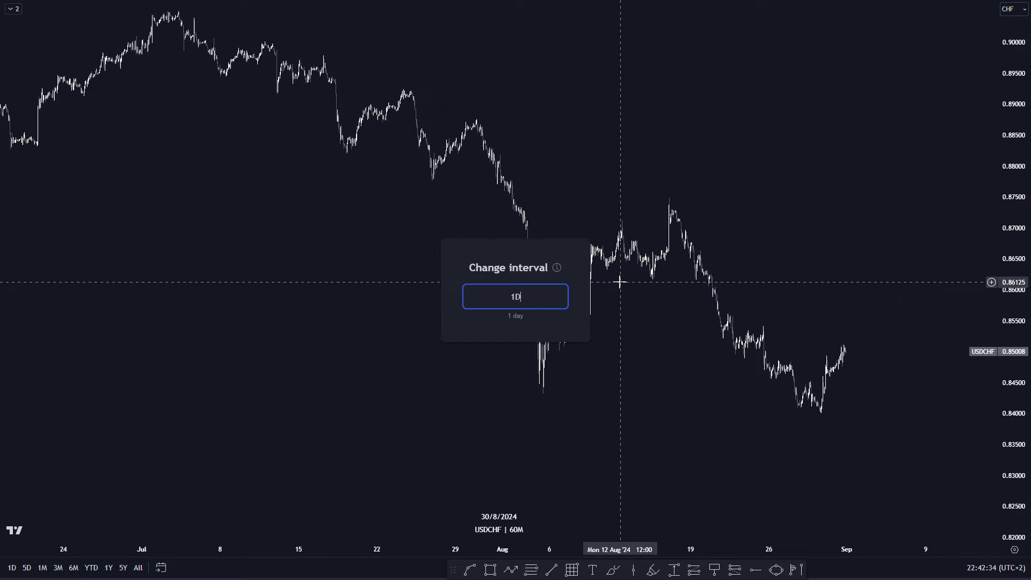
{"action": "key", "text": "Return"}
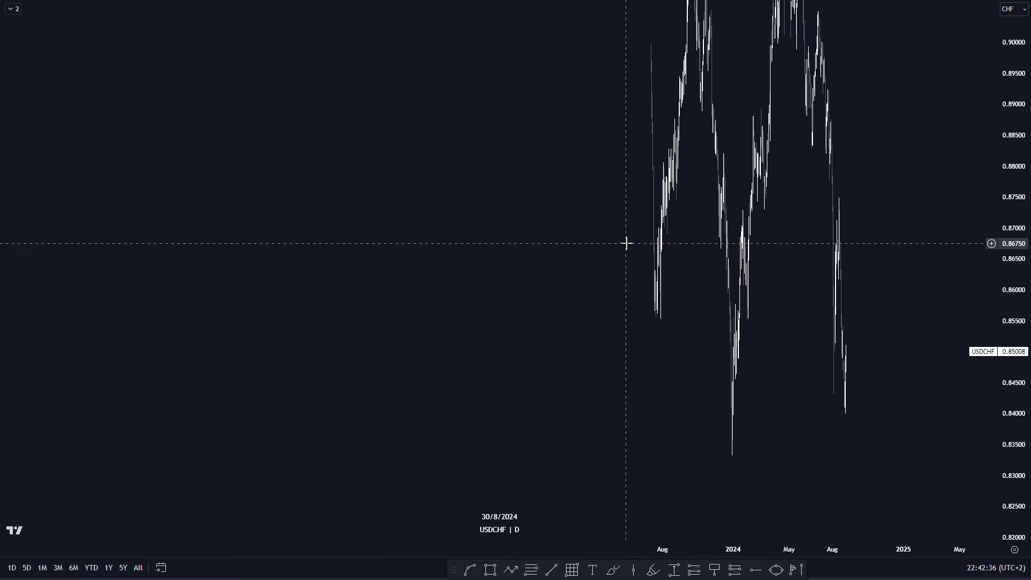
{"action": "left_click_drag", "start_coordinate": [1014, 180], "coordinate": [1026, 393]}
{"action": "left_click_drag", "start_coordinate": [797, 318], "coordinate": [723, 376]}
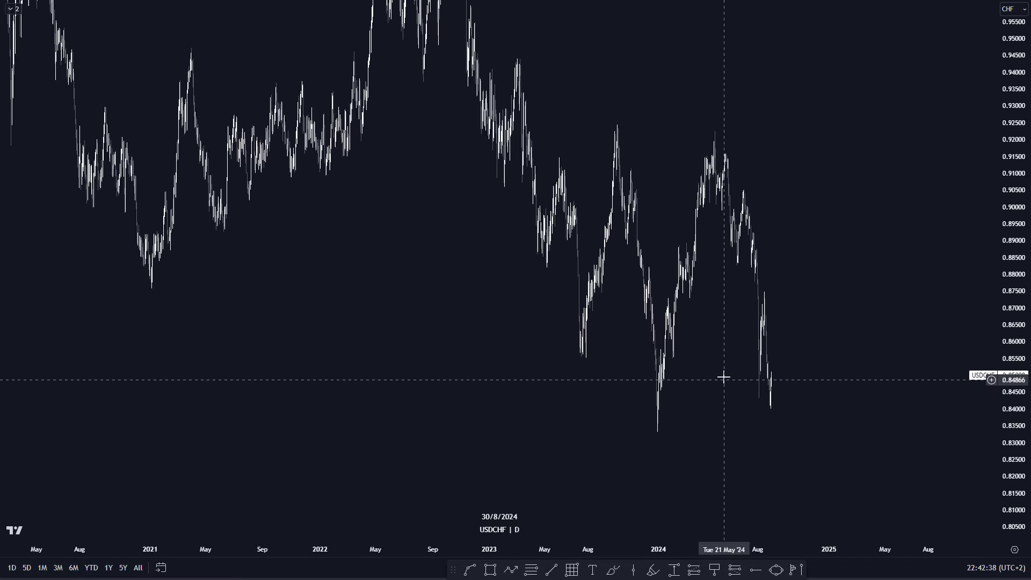
{"action": "scroll", "coordinate": [723, 375], "scroll_direction": "up", "scroll_amount": 5}
{"action": "left_click_drag", "start_coordinate": [495, 316], "coordinate": [582, 375]}
{"action": "scroll", "coordinate": [583, 367], "scroll_direction": "up", "scroll_amount": 2}
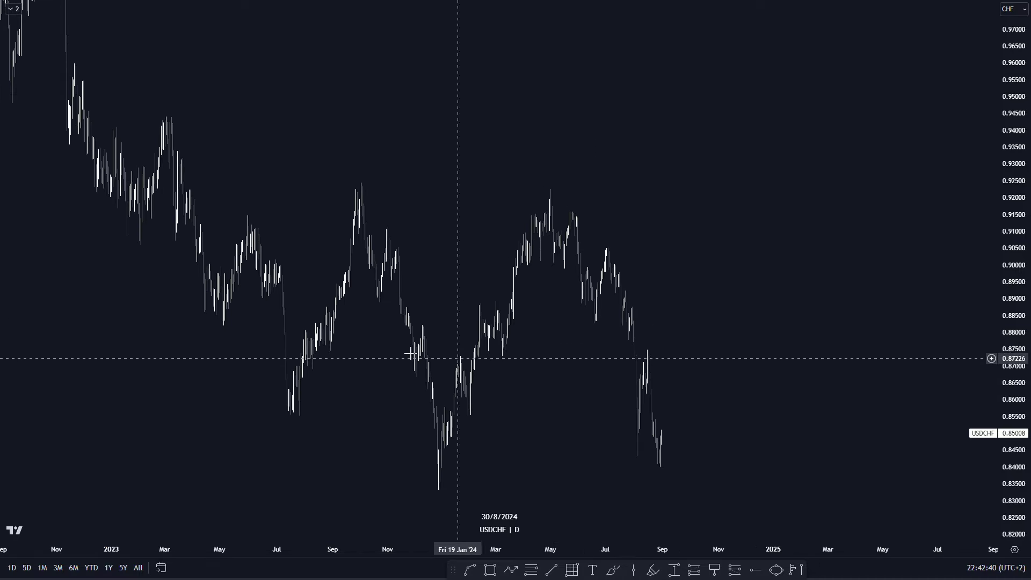
{"action": "scroll", "coordinate": [414, 387], "scroll_direction": "up", "scroll_amount": 4}
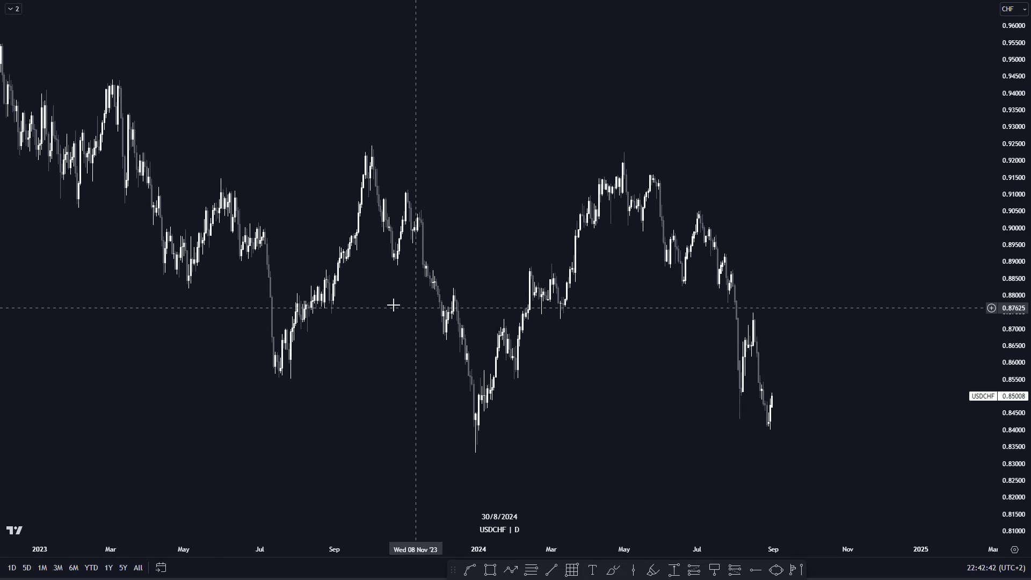
{"action": "left_click_drag", "start_coordinate": [486, 376], "coordinate": [509, 336]}
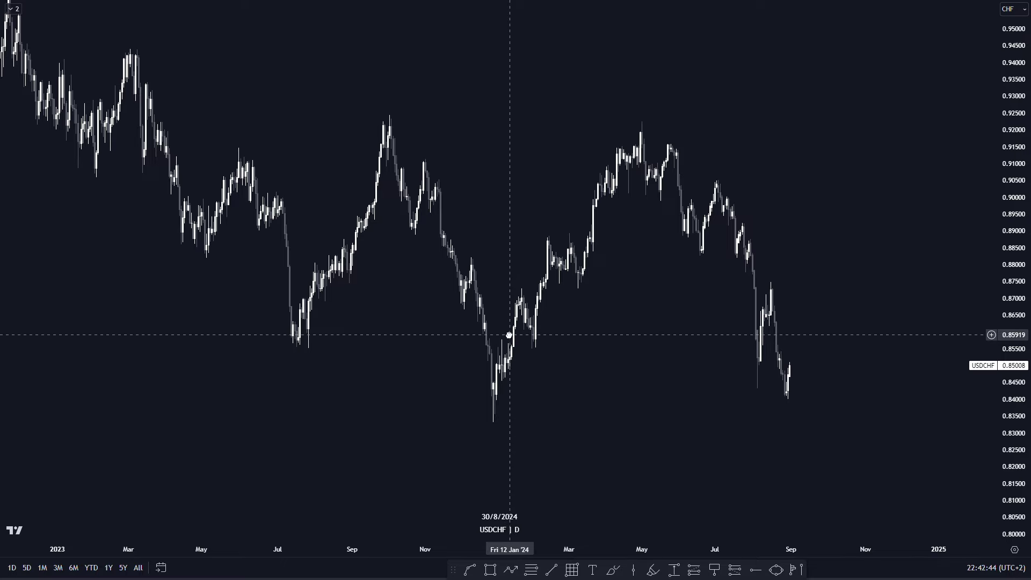
{"action": "left_click_drag", "start_coordinate": [523, 404], "coordinate": [508, 379]}
Draw a horizontal trend line from the 27 July 2023 low at 0.85520 to about 20 December 2023 and apply the B template
{"action": "left_click_drag", "start_coordinate": [287, 278], "coordinate": [295, 313]}
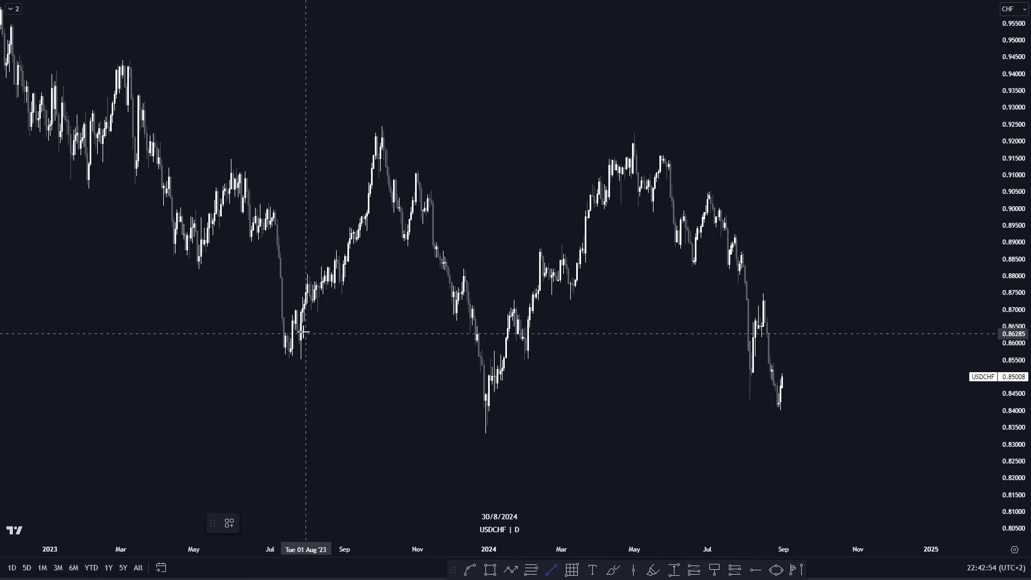
{"action": "left_click", "coordinate": [301, 360]}
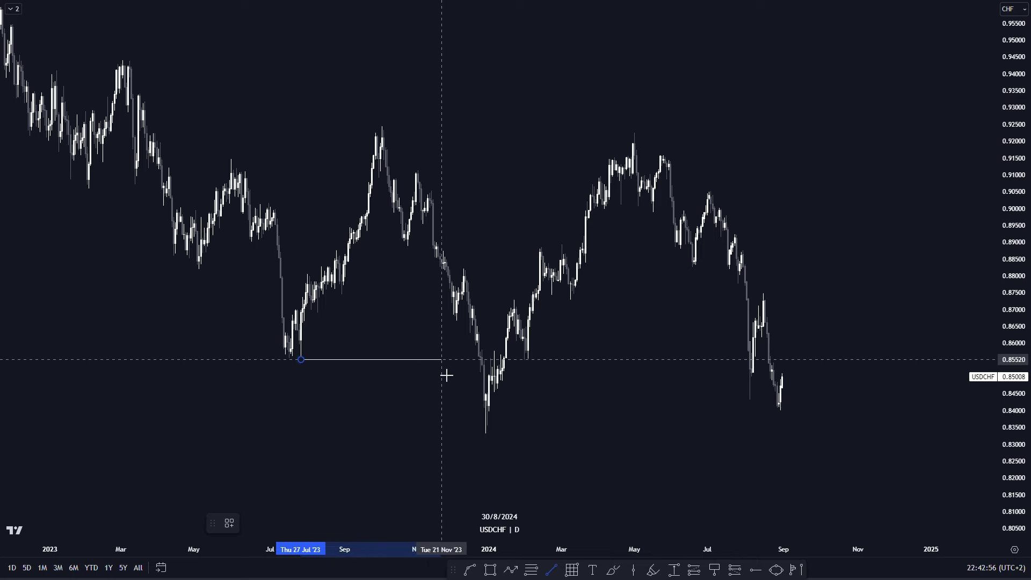
{"action": "left_click", "coordinate": [478, 378]}
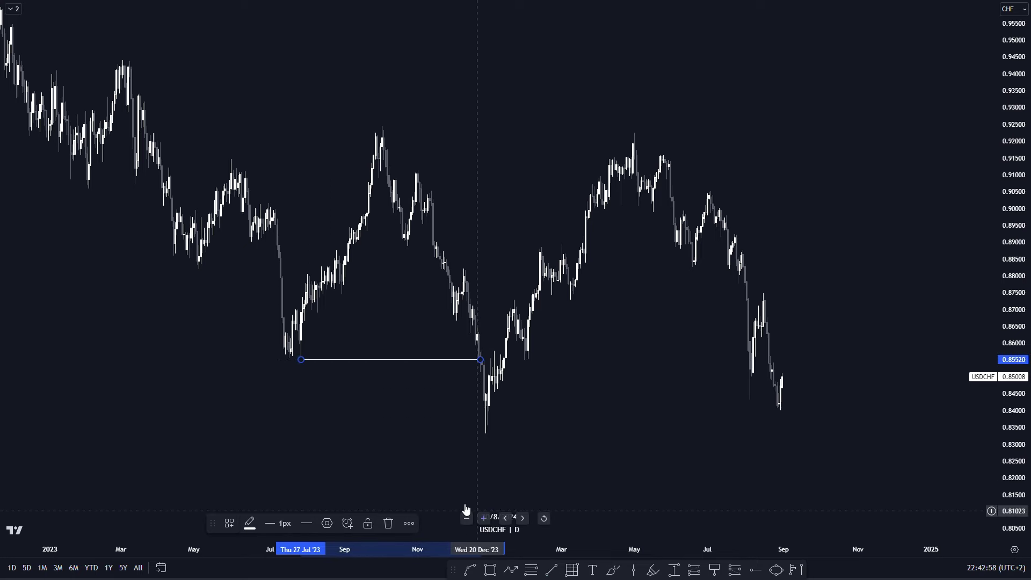
{"action": "left_click", "coordinate": [229, 523]}
{"action": "left_click", "coordinate": [232, 396]}
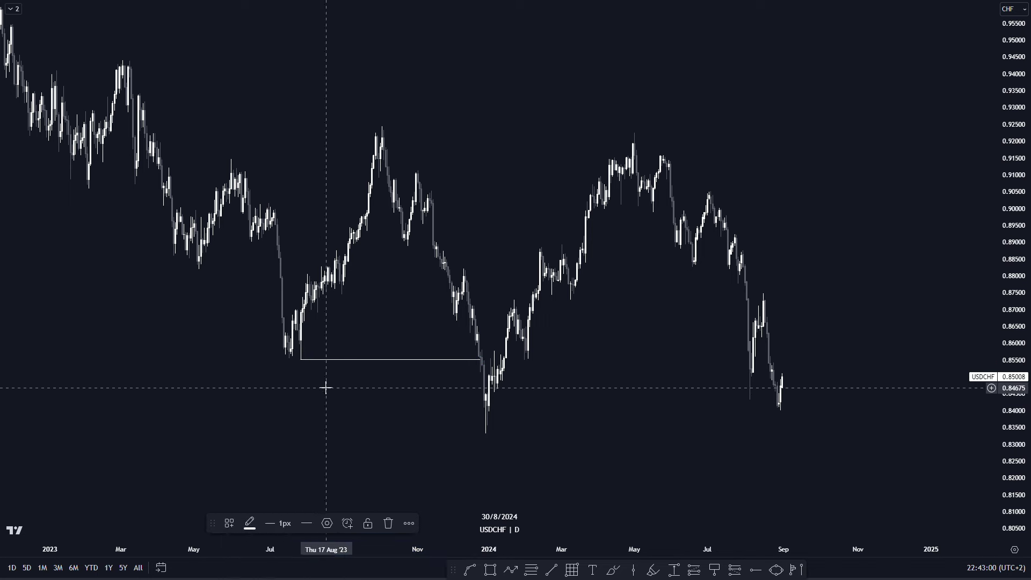
{"action": "left_click", "coordinate": [329, 389]}
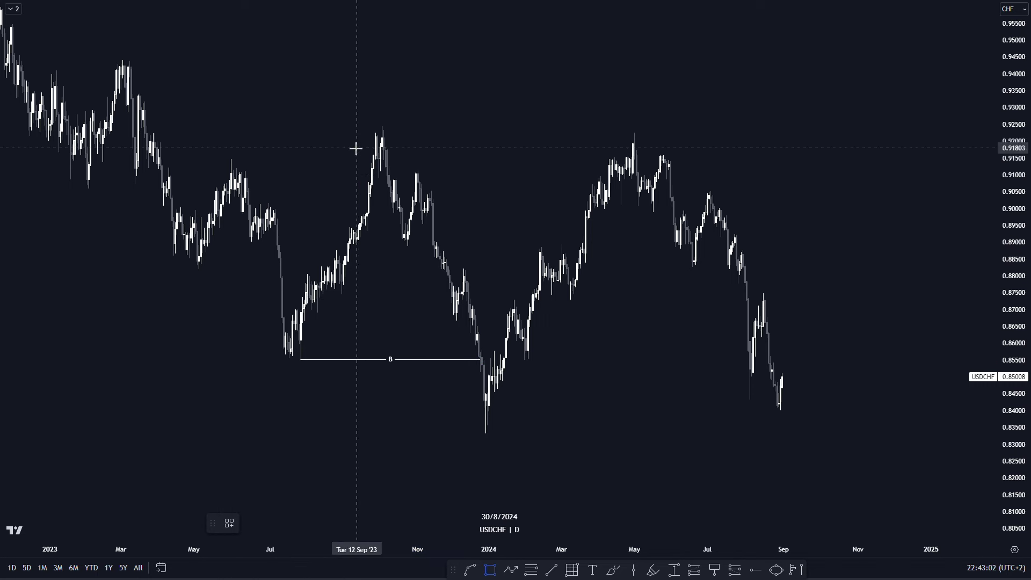
Draw a supply rectangle from 0.92457 to 0.91740 at the October 2023 high, extend it to 3 July 2024 and apply the 1D template
{"action": "left_click", "coordinate": [395, 126]}
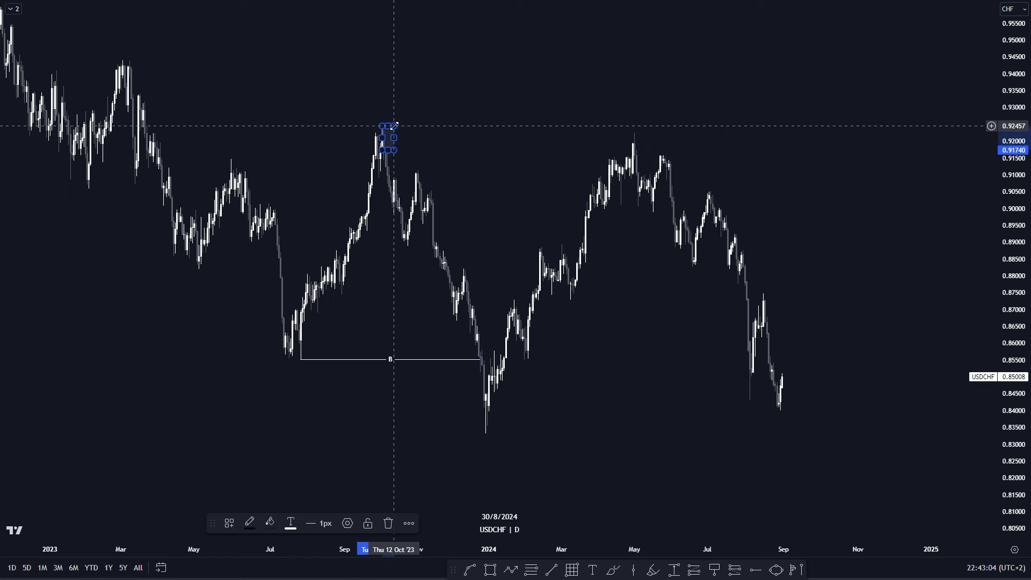
{"action": "left_click_drag", "start_coordinate": [395, 138], "coordinate": [711, 138]}
{"action": "left_click", "coordinate": [230, 523]}
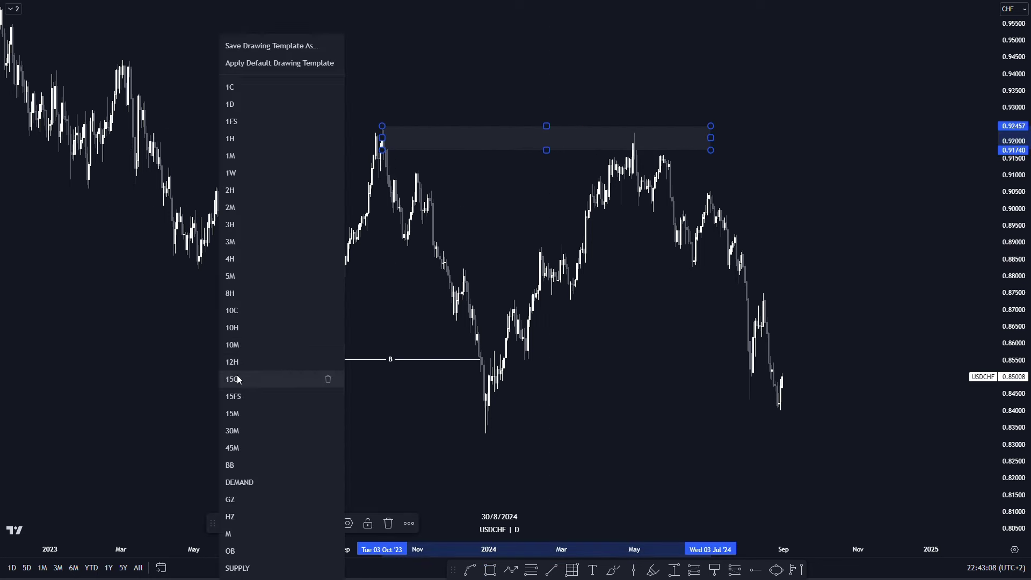
{"action": "left_click", "coordinate": [236, 107]}
{"action": "left_click", "coordinate": [765, 157]}
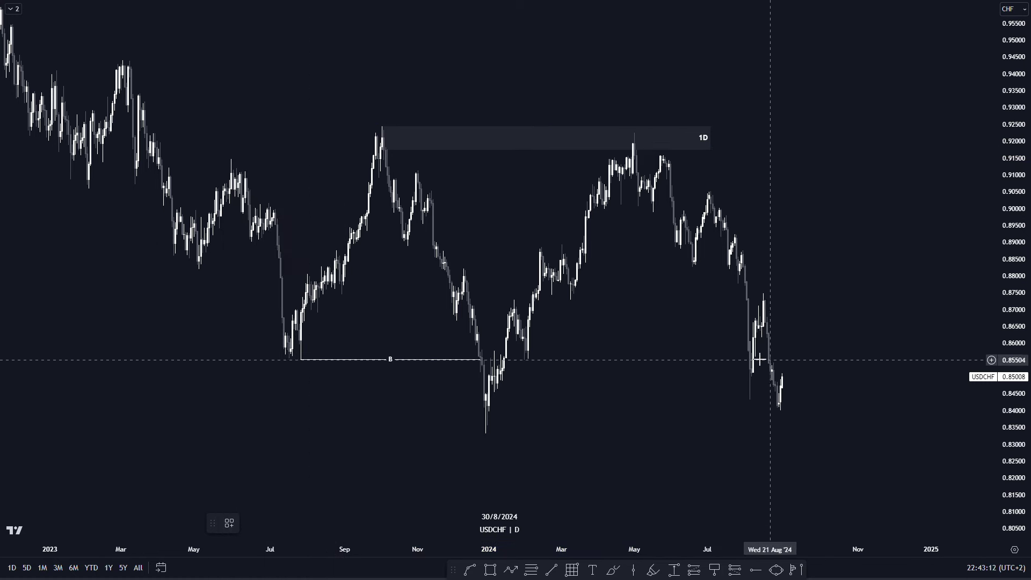
Switch the chart interval to 30 minutes and show the price action of late August
{"action": "scroll", "coordinate": [833, 356], "scroll_direction": "up", "scroll_amount": 5}
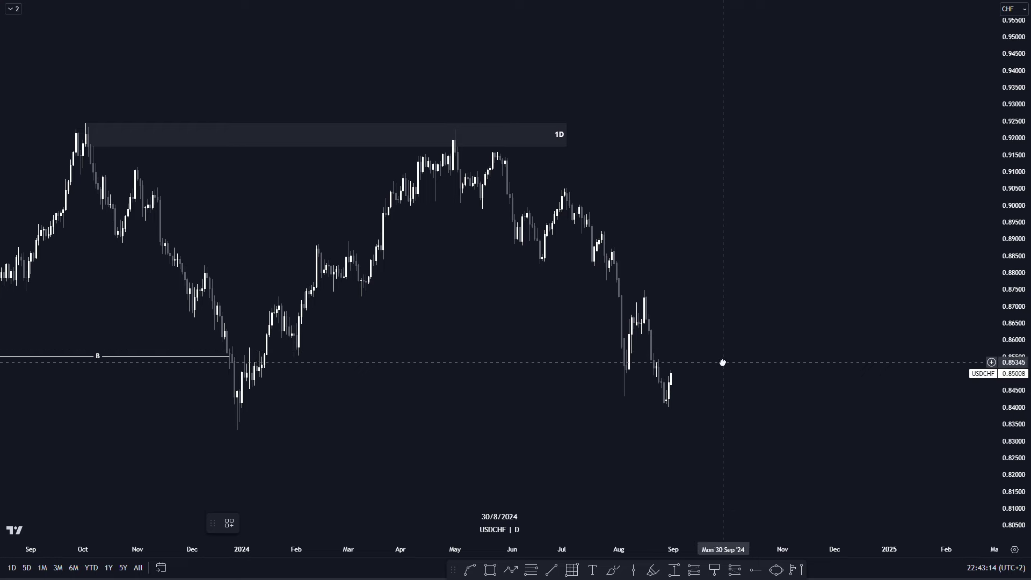
{"action": "left_click", "coordinate": [449, 145]}
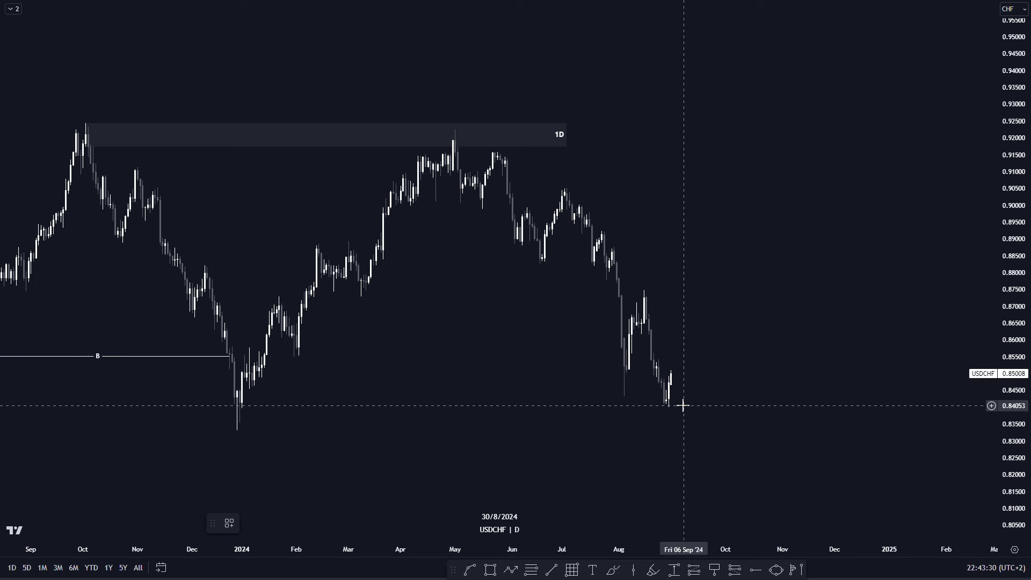
{"action": "type", "text": "30"}
{"action": "key", "text": "Return"}
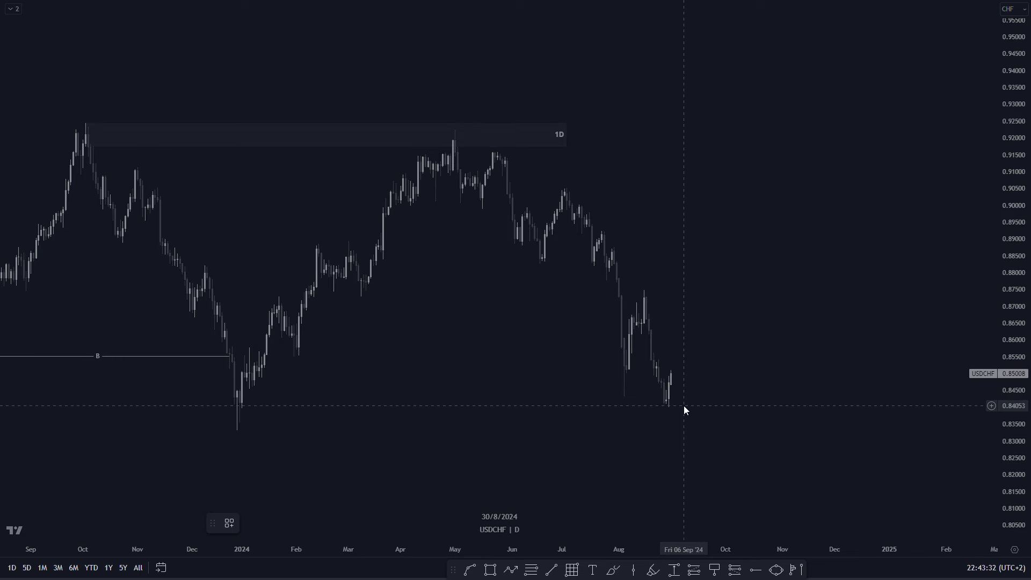
{"action": "left_click", "coordinate": [545, 518]}
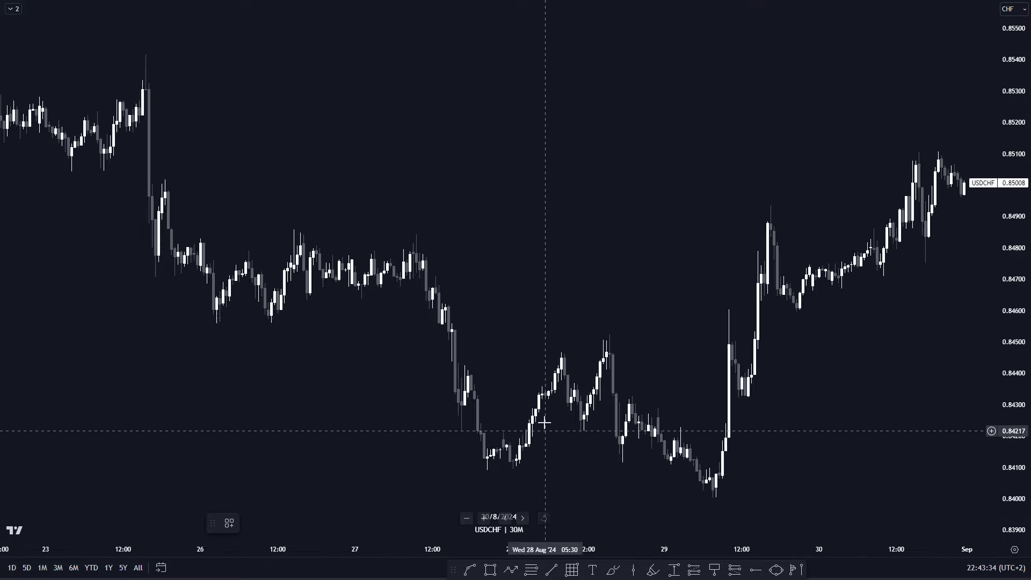
{"action": "scroll", "coordinate": [548, 410], "scroll_direction": "up", "scroll_amount": 5}
{"action": "scroll", "coordinate": [548, 411], "scroll_direction": "down", "scroll_amount": 3}
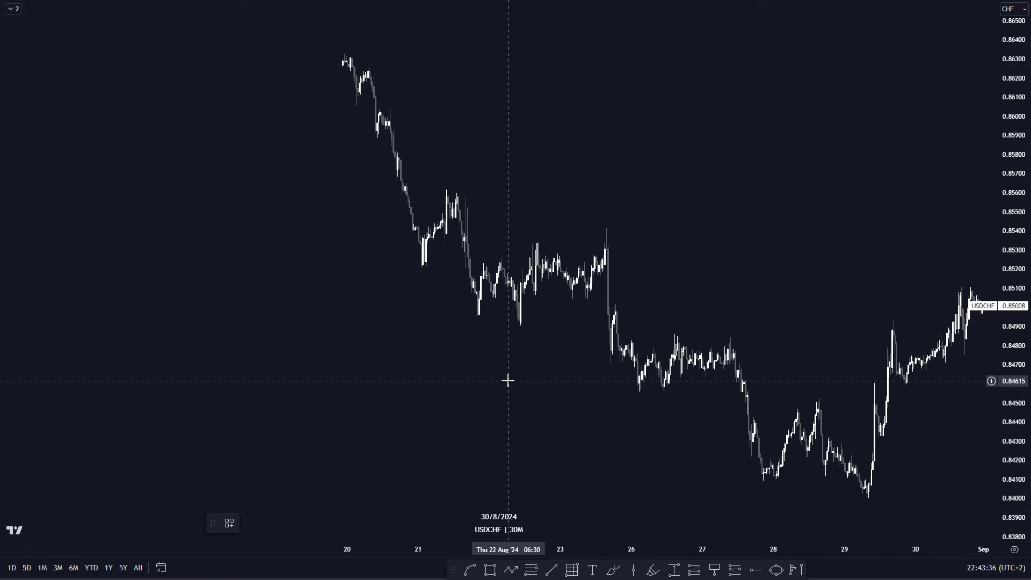
Examine the 30-minute decline and consolidation between 19 and 30 August, adjusting the price scale to see the candles clearly
{"action": "left_click_drag", "start_coordinate": [508, 379], "coordinate": [565, 383]}
{"action": "left_click_drag", "start_coordinate": [1013, 392], "coordinate": [1012, 268]}
{"action": "left_click_drag", "start_coordinate": [772, 422], "coordinate": [768, 356]}
{"action": "scroll", "coordinate": [742, 372], "scroll_direction": "up", "scroll_amount": 4}
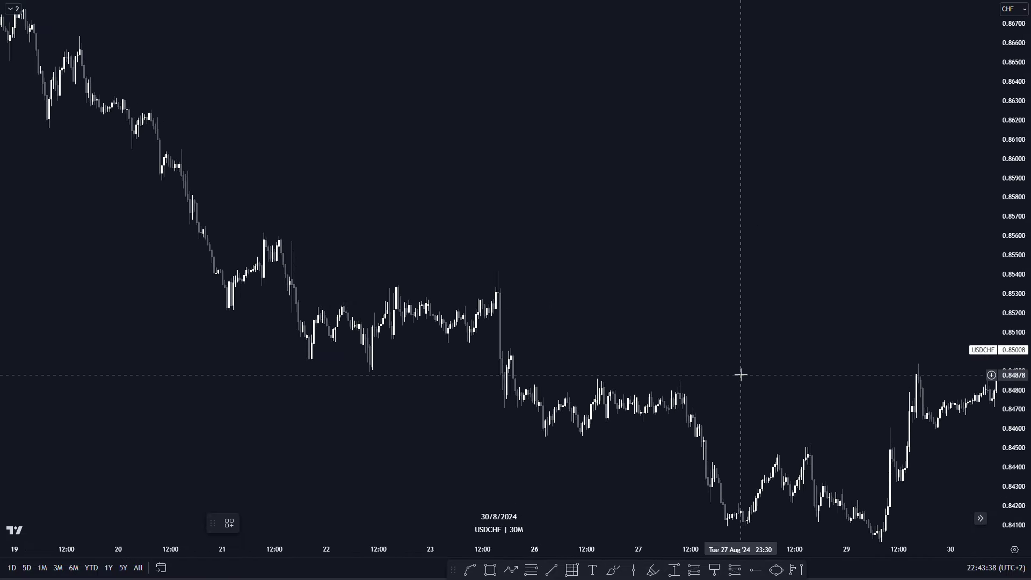
{"action": "left_click_drag", "start_coordinate": [641, 382], "coordinate": [640, 326]}
{"action": "left_click_drag", "start_coordinate": [1016, 466], "coordinate": [1028, 384]}
{"action": "left_click_drag", "start_coordinate": [563, 404], "coordinate": [509, 371]}
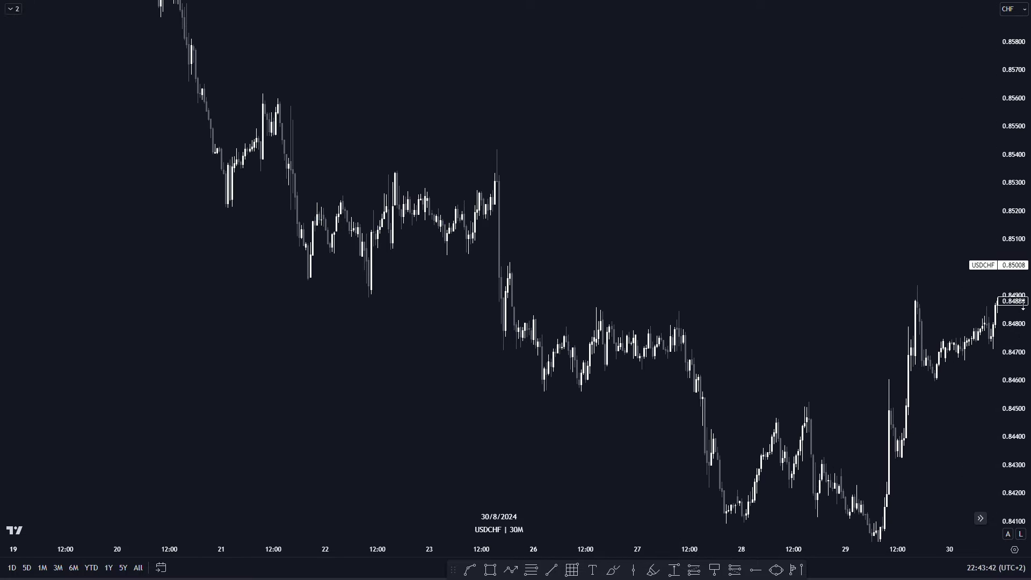
{"action": "left_click_drag", "start_coordinate": [1021, 311], "coordinate": [1026, 386]}
{"action": "left_click_drag", "start_coordinate": [541, 352], "coordinate": [570, 422]}
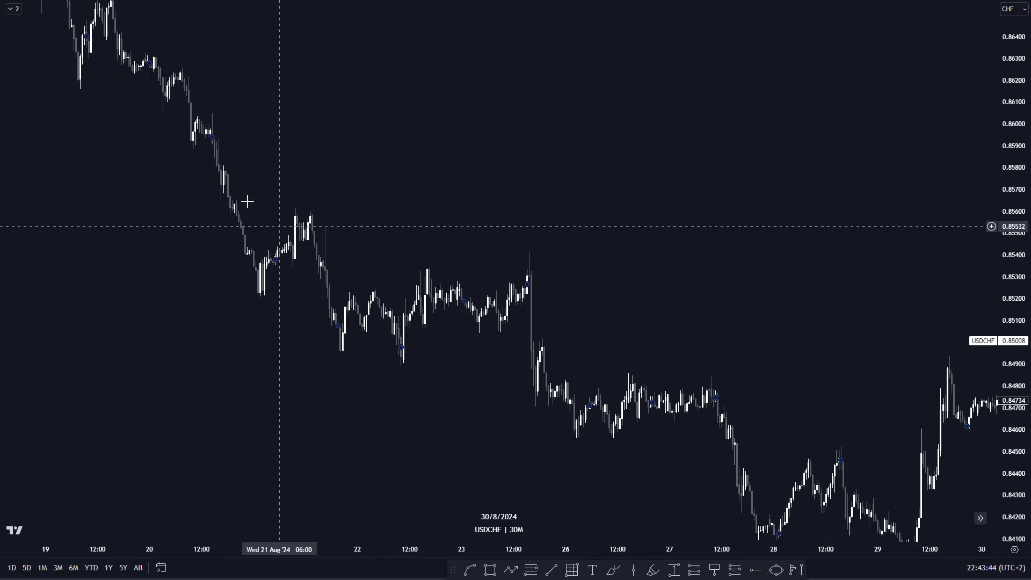
{"action": "left_click_drag", "start_coordinate": [457, 383], "coordinate": [395, 327]}
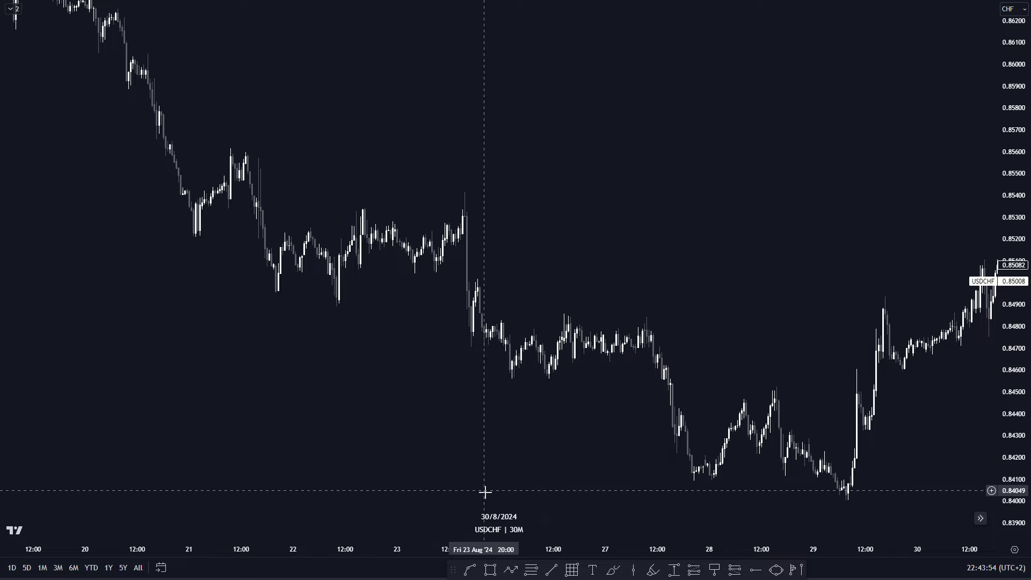
{"action": "left_click_drag", "start_coordinate": [525, 440], "coordinate": [627, 467]}
{"action": "left_click_drag", "start_coordinate": [1026, 450], "coordinate": [1018, 371]}
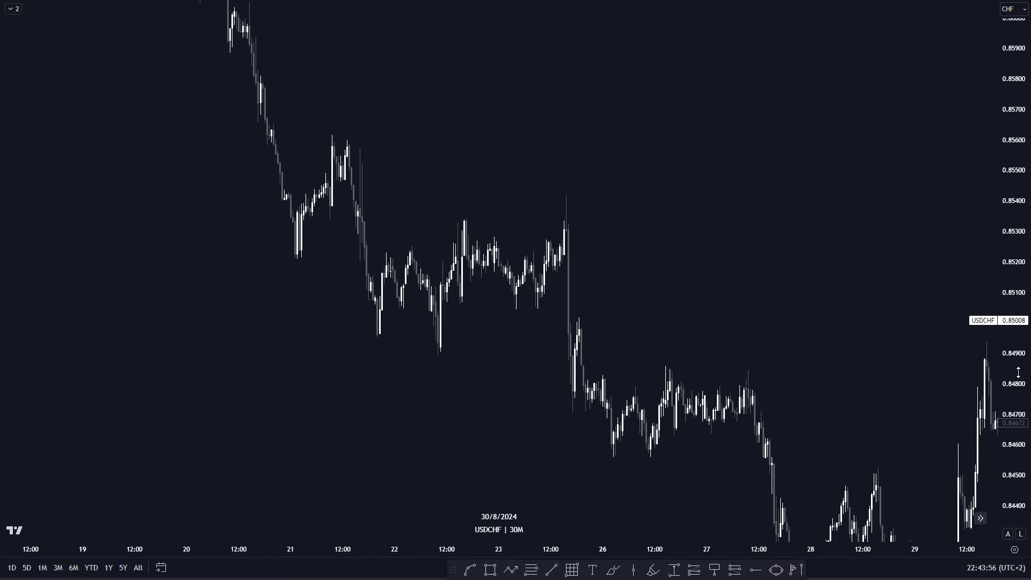
{"action": "left_click_drag", "start_coordinate": [596, 372], "coordinate": [690, 414]}
{"action": "scroll", "coordinate": [613, 383], "scroll_direction": "up", "scroll_amount": 4}
{"action": "left_click_drag", "start_coordinate": [527, 381], "coordinate": [696, 354]}
Leave full screen and start bar replay on the 30-minute chart from Fri 23 Aug '24 07:00
{"action": "key", "text": "Escape"}
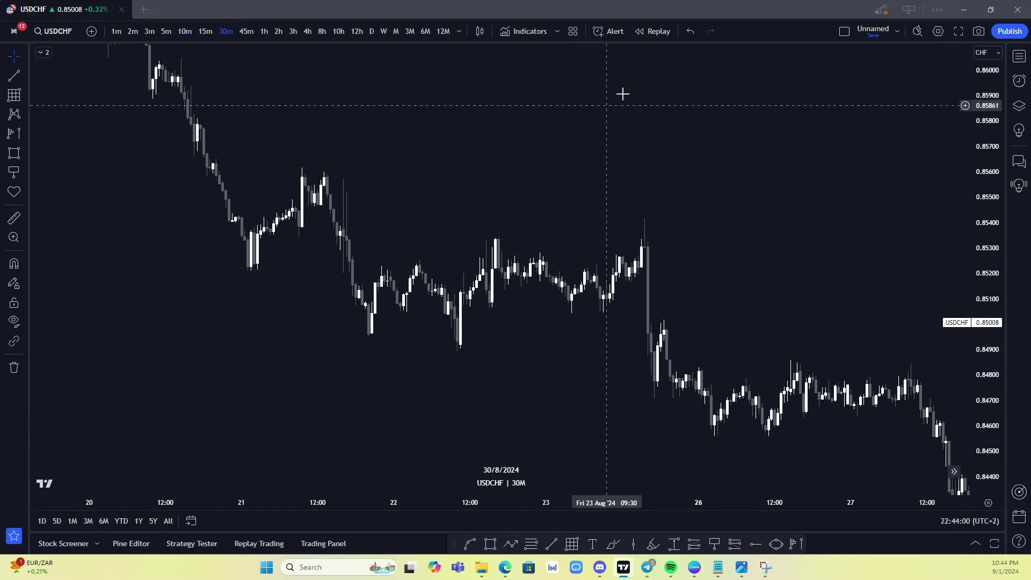
{"action": "left_click", "coordinate": [653, 31]}
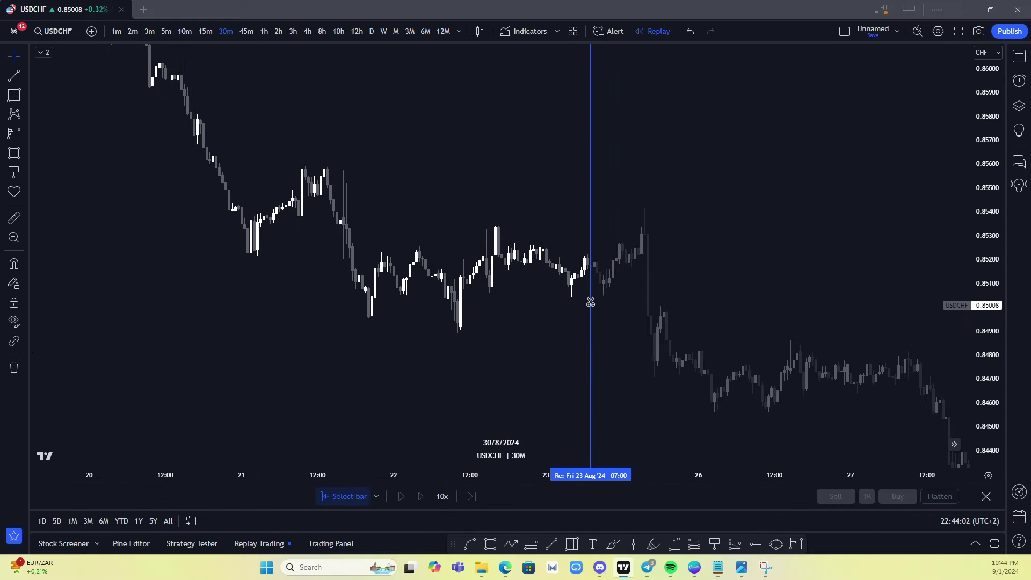
{"action": "left_click", "coordinate": [592, 297]}
Display the replay chart in full screen and stretch the price scale with the latest candles near the middle
{"action": "left_click", "coordinate": [958, 31]}
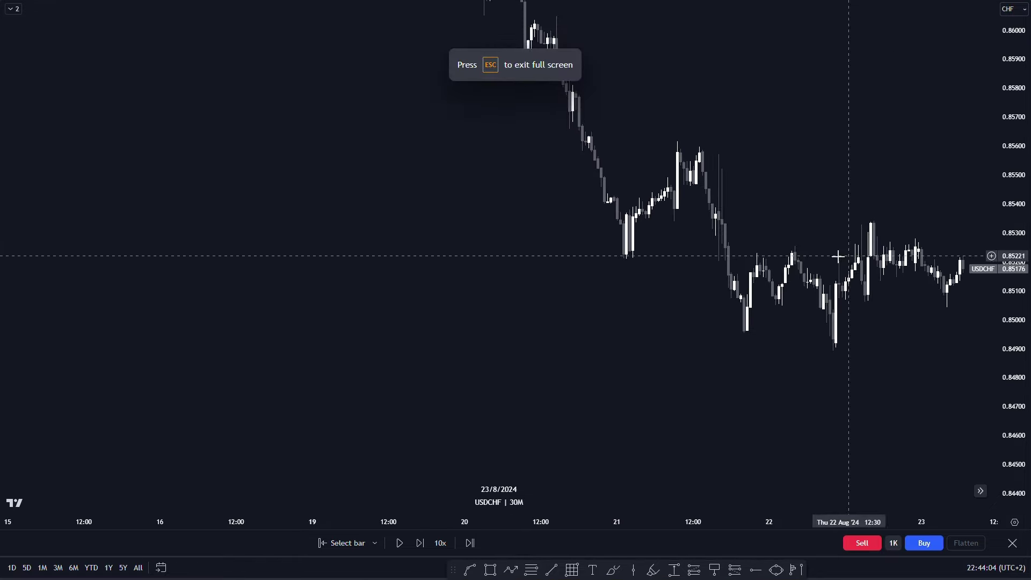
{"action": "left_click_drag", "start_coordinate": [444, 263], "coordinate": [469, 285]}
{"action": "left_click_drag", "start_coordinate": [1022, 392], "coordinate": [1018, 354]}
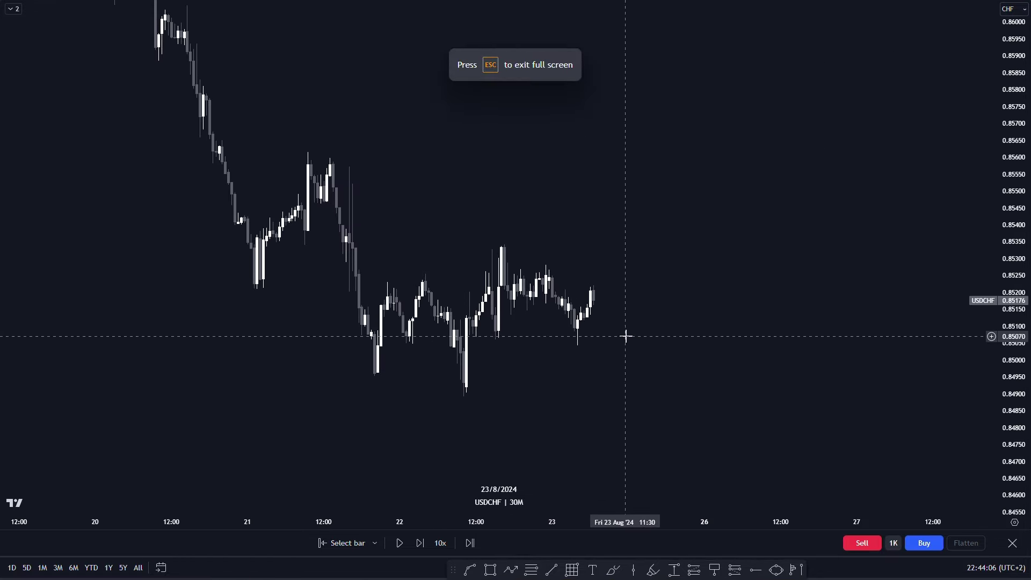
Draw a horizontal trend line at 0.85621 from the 21 August 09:30 swing high to 22 August 16:00, using the STRONG HIGH template
{"action": "left_click_drag", "start_coordinate": [625, 337], "coordinate": [656, 342]}
{"action": "scroll", "coordinate": [569, 347], "scroll_direction": "up", "scroll_amount": 1}
{"action": "scroll", "coordinate": [570, 347], "scroll_direction": "up", "scroll_amount": 2}
{"action": "left_click_drag", "start_coordinate": [499, 357], "coordinate": [698, 340]}
{"action": "left_click_drag", "start_coordinate": [549, 359], "coordinate": [580, 352]}
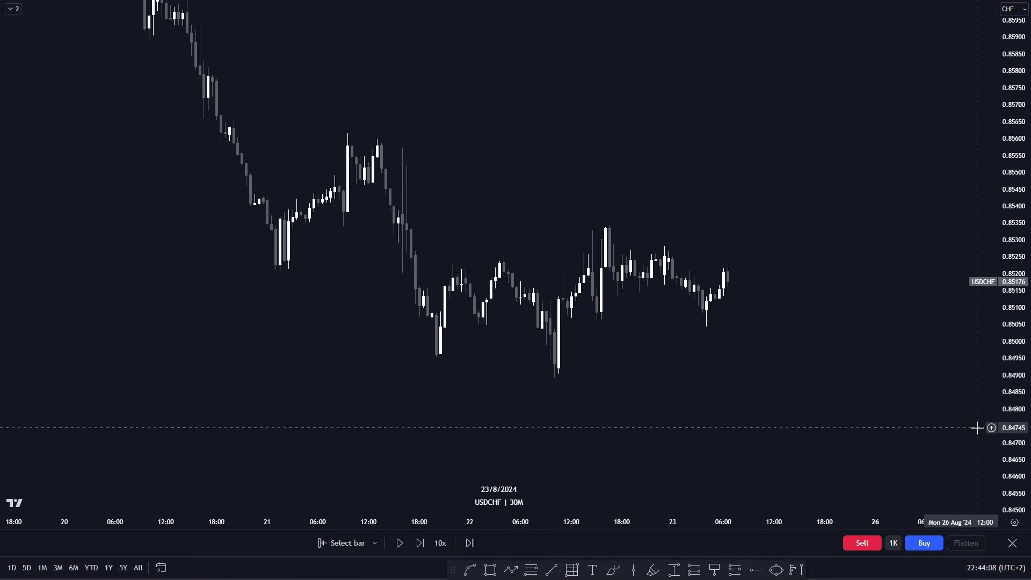
{"action": "left_click_drag", "start_coordinate": [1008, 439], "coordinate": [1011, 420]}
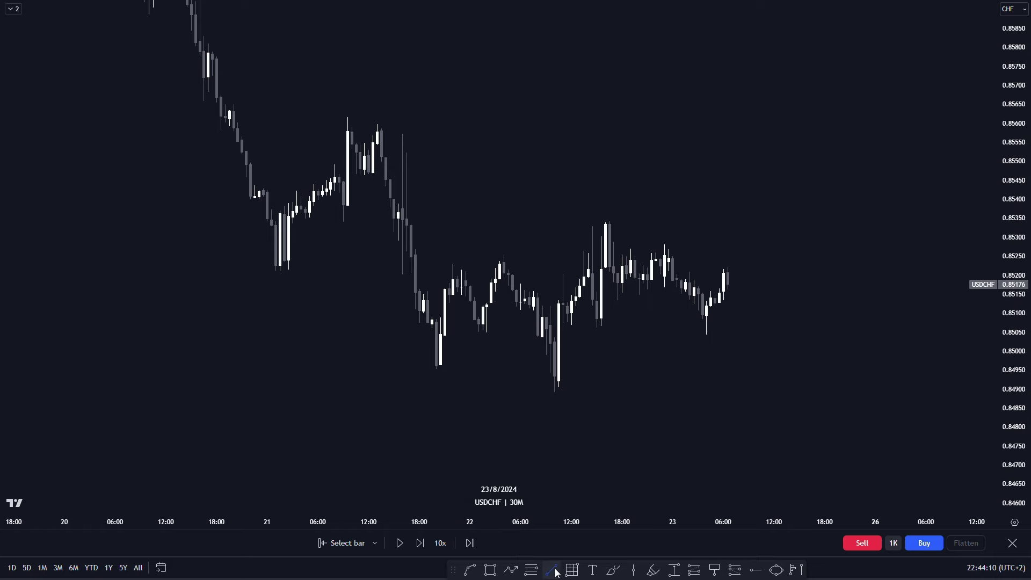
{"action": "left_click", "coordinate": [347, 114]}
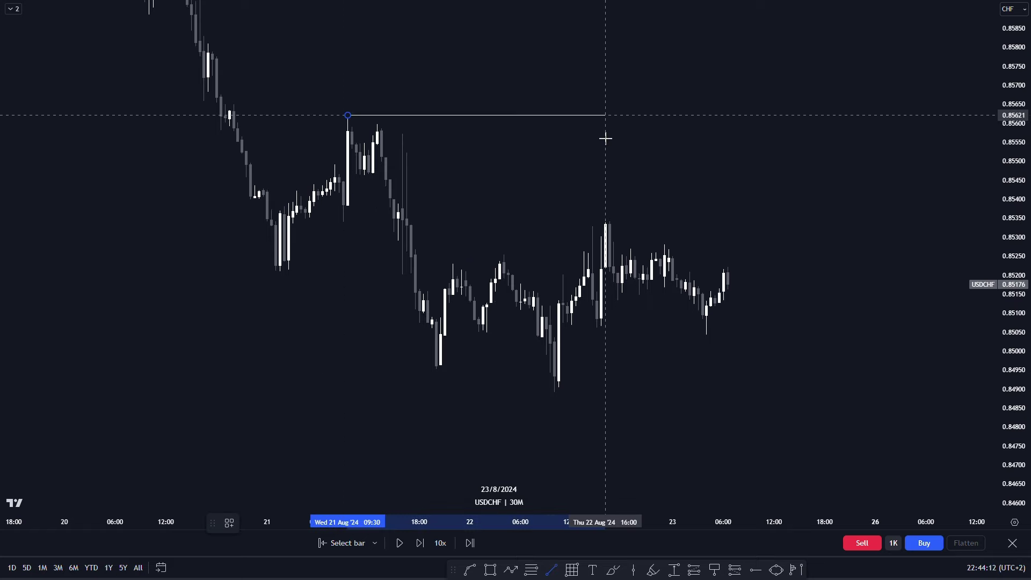
{"action": "left_click", "coordinate": [605, 115]}
{"action": "left_click", "coordinate": [232, 526]}
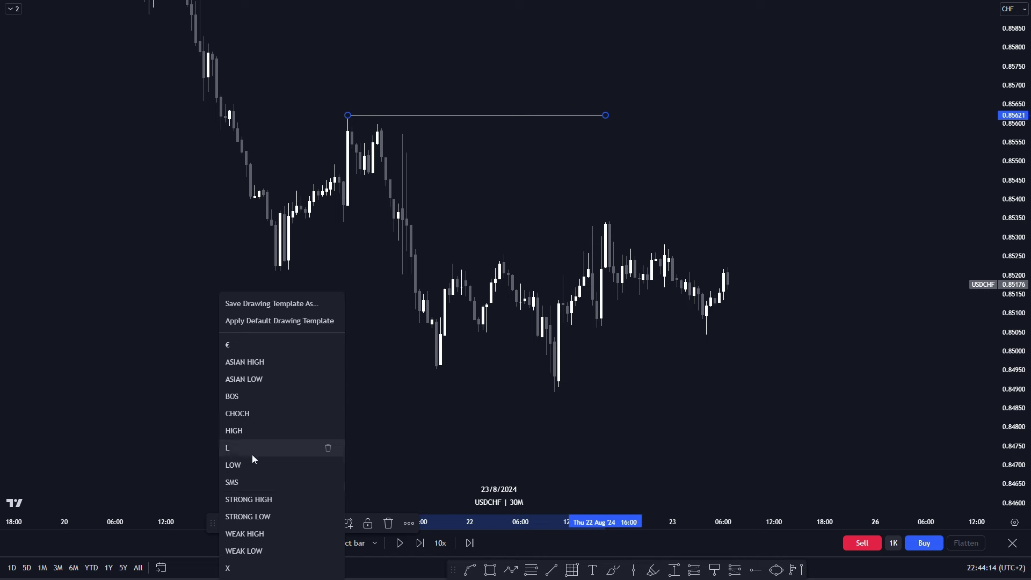
{"action": "left_click", "coordinate": [256, 497]}
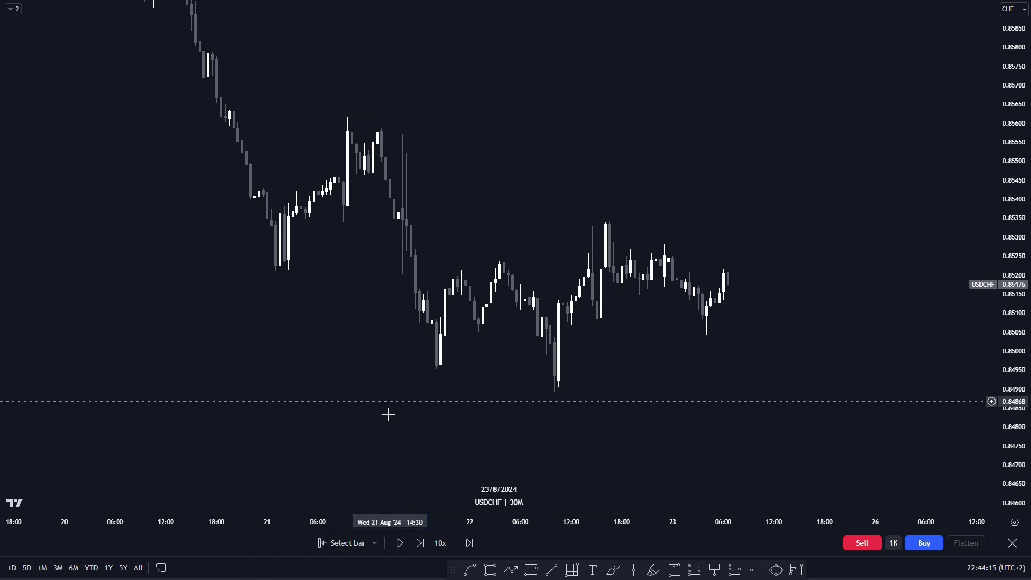
Draw a trend line at 0.85210 from the first 21 August low to the 17:30 candle that breaks it, using the BOS template
{"action": "left_click", "coordinate": [549, 571]}
{"action": "left_click_drag", "start_coordinate": [276, 273], "coordinate": [415, 274]}
{"action": "left_click", "coordinate": [227, 523]}
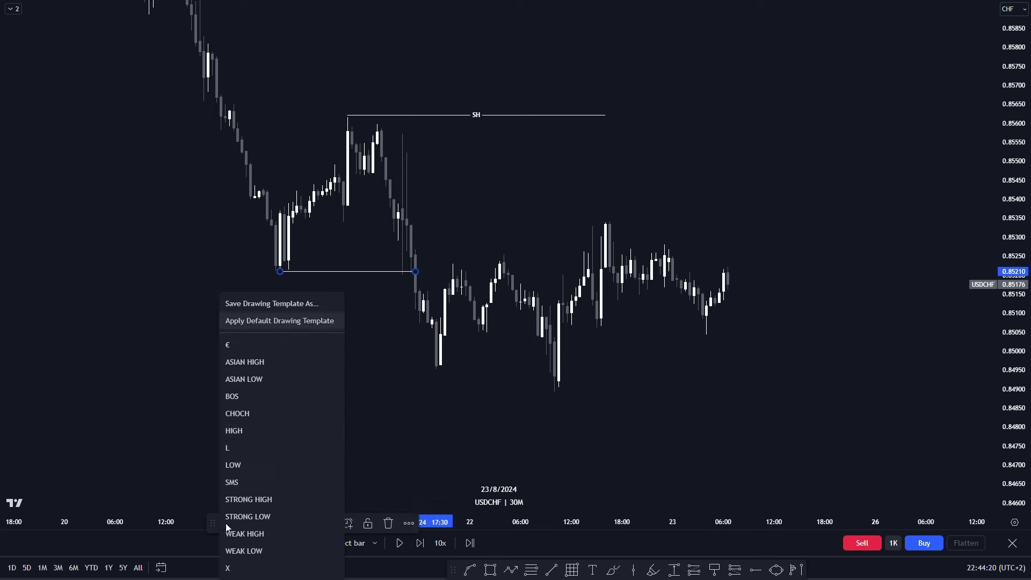
{"action": "left_click", "coordinate": [250, 397]}
Draw a horizontal trend line at 0.84890 from the 22 August 10:00 low to 23 August 15:00, using the WEAK HIGH template
{"action": "left_click_drag", "start_coordinate": [454, 400], "coordinate": [374, 404]}
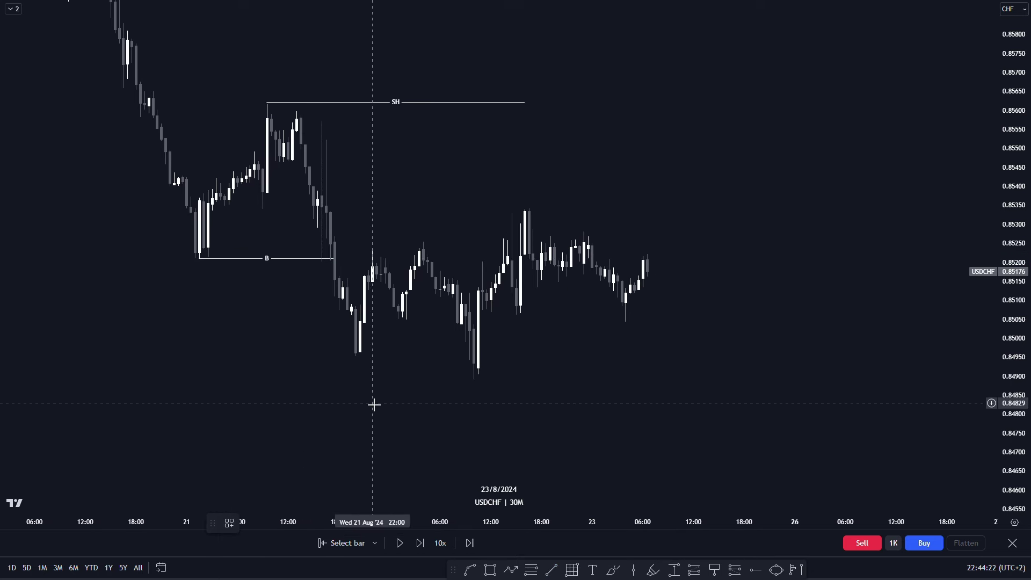
{"action": "left_click", "coordinate": [545, 573]}
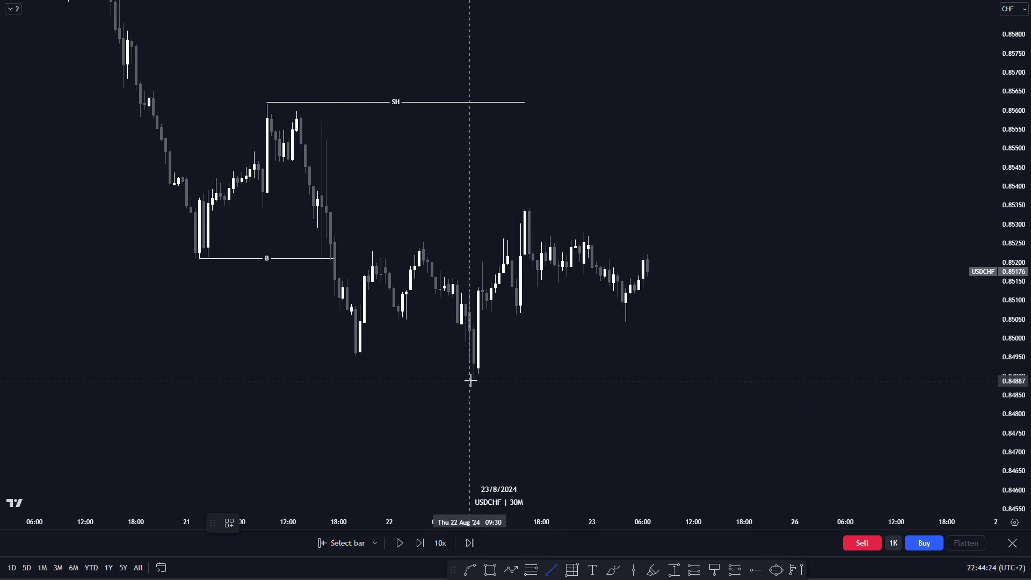
{"action": "left_click_drag", "start_coordinate": [470, 380], "coordinate": [718, 380]}
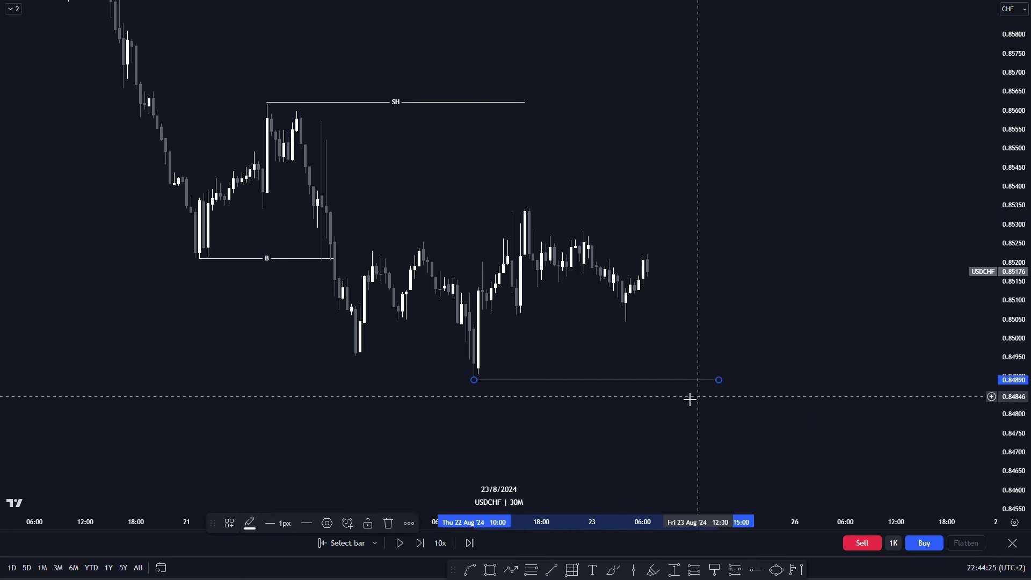
{"action": "left_click", "coordinate": [230, 525]}
{"action": "left_click", "coordinate": [268, 533]}
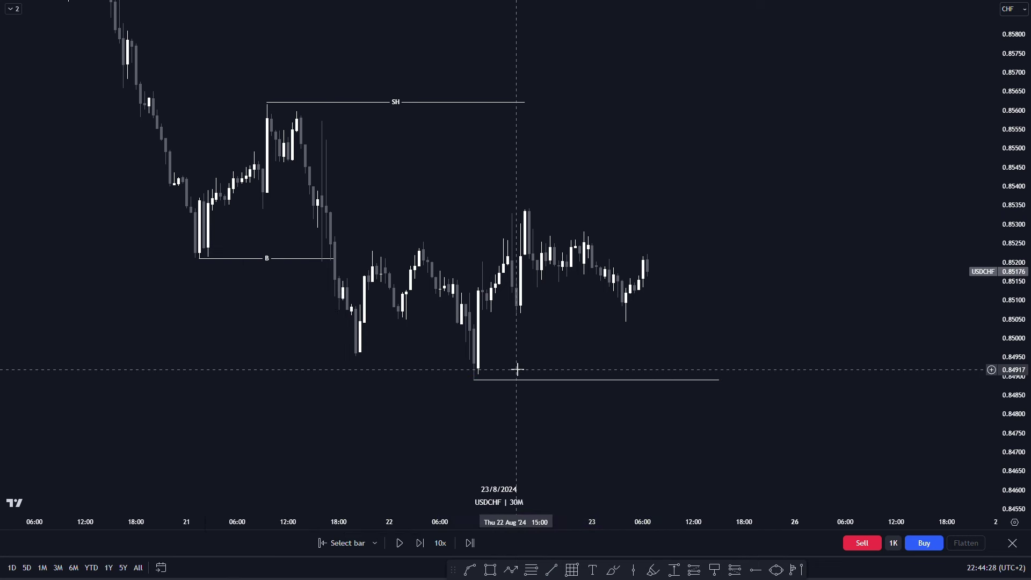
Change the template of the line under the 22 August low to WEAK LOW
{"action": "scroll", "coordinate": [537, 329], "scroll_direction": "down", "scroll_amount": 1}
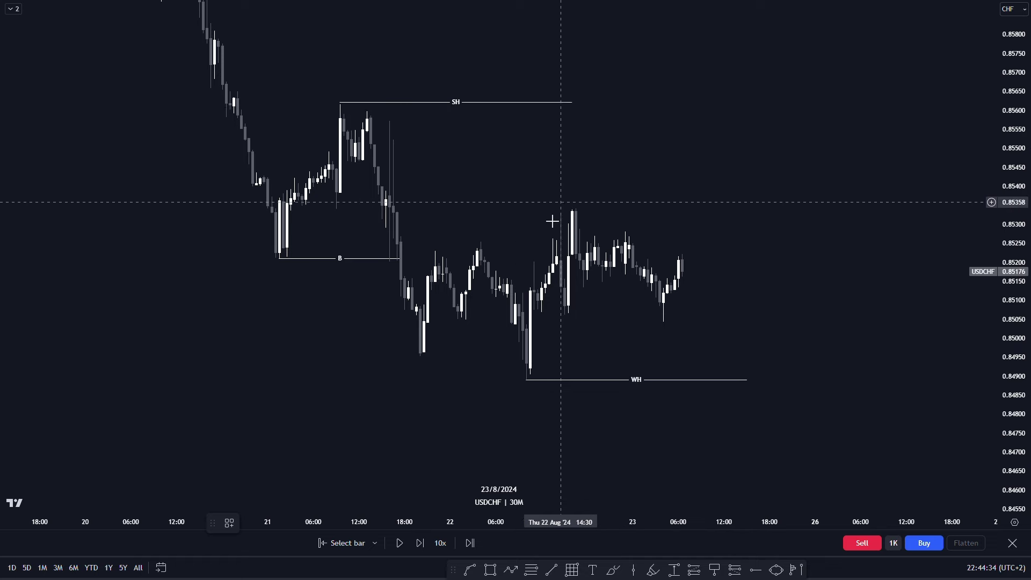
{"action": "double_click", "coordinate": [592, 380]}
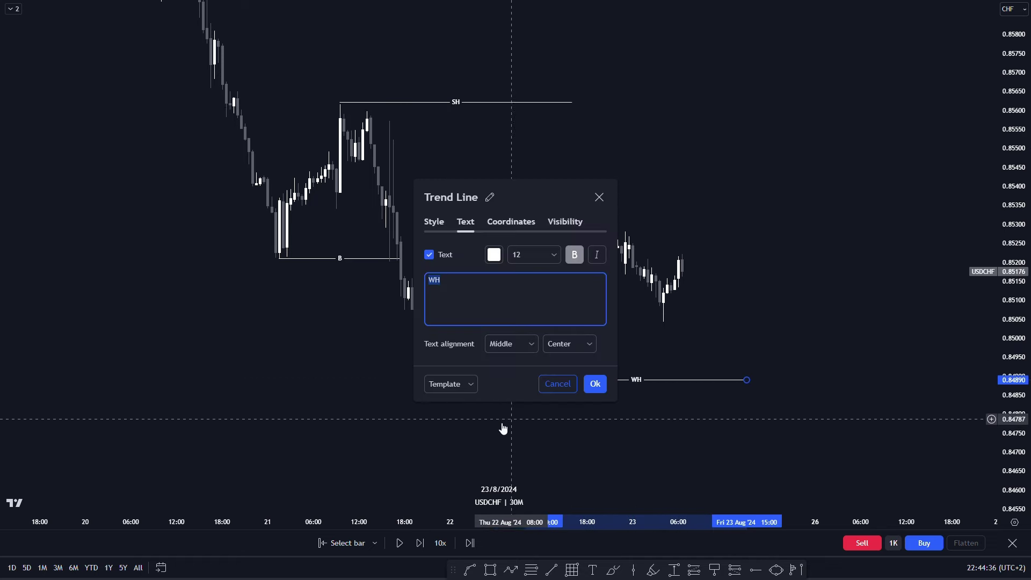
{"action": "left_click", "coordinate": [455, 384]}
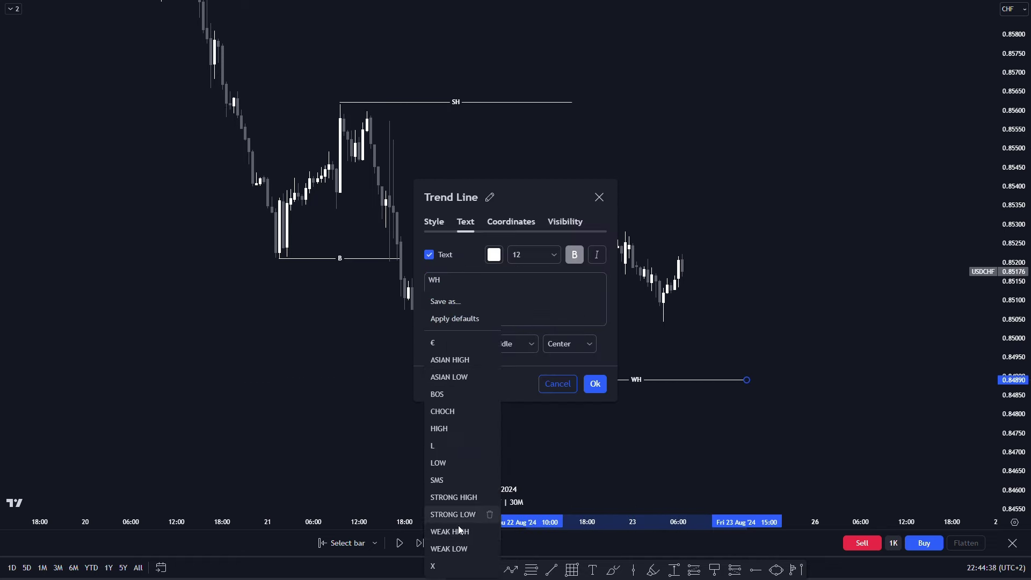
{"action": "left_click", "coordinate": [449, 548]}
{"action": "left_click", "coordinate": [595, 384]}
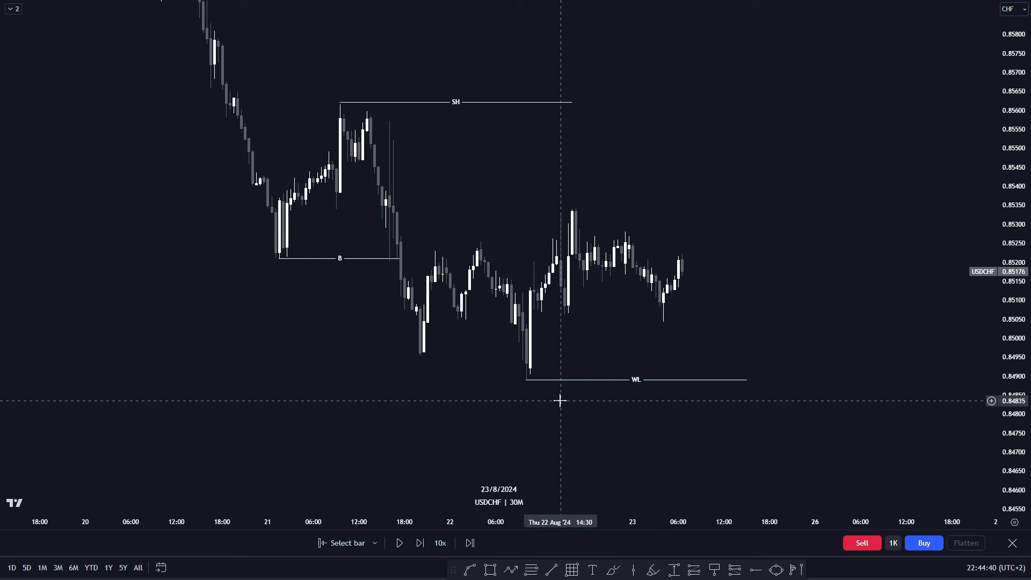
Draw a Fibonacci retracement from the strong high at 0.85617 to the weak low at 0.84892, ending at 23 August 18:30
{"action": "left_click_drag", "start_coordinate": [559, 401], "coordinate": [557, 399]}
{"action": "left_click_drag", "start_coordinate": [1020, 319], "coordinate": [1020, 334]}
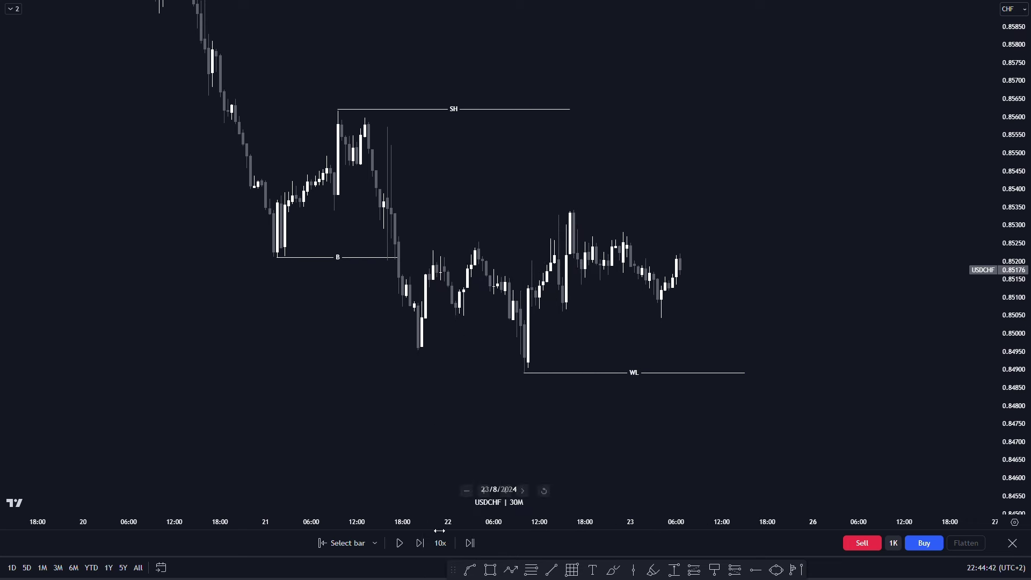
{"action": "type", "text": "1"}
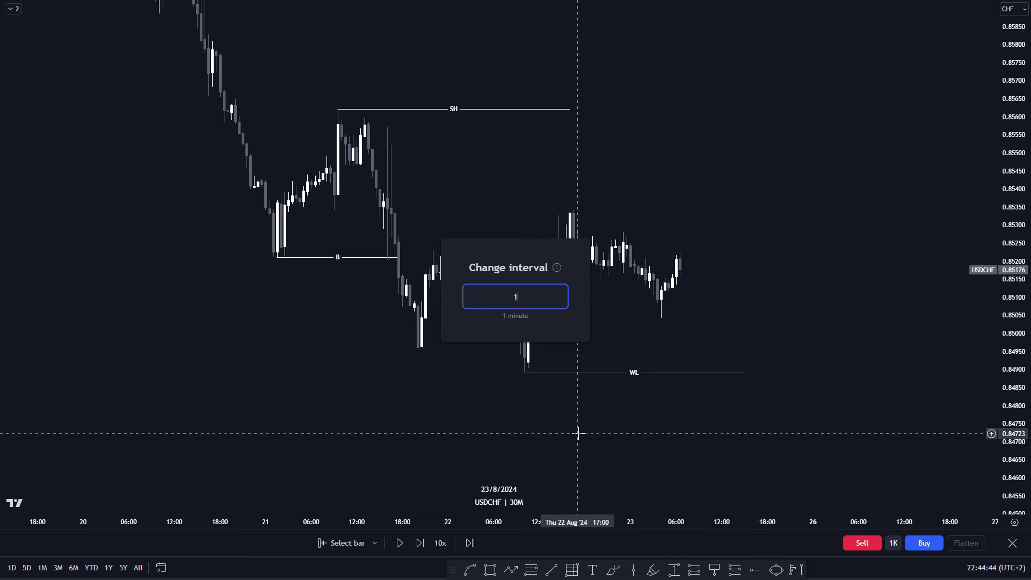
{"action": "key", "text": "Return"}
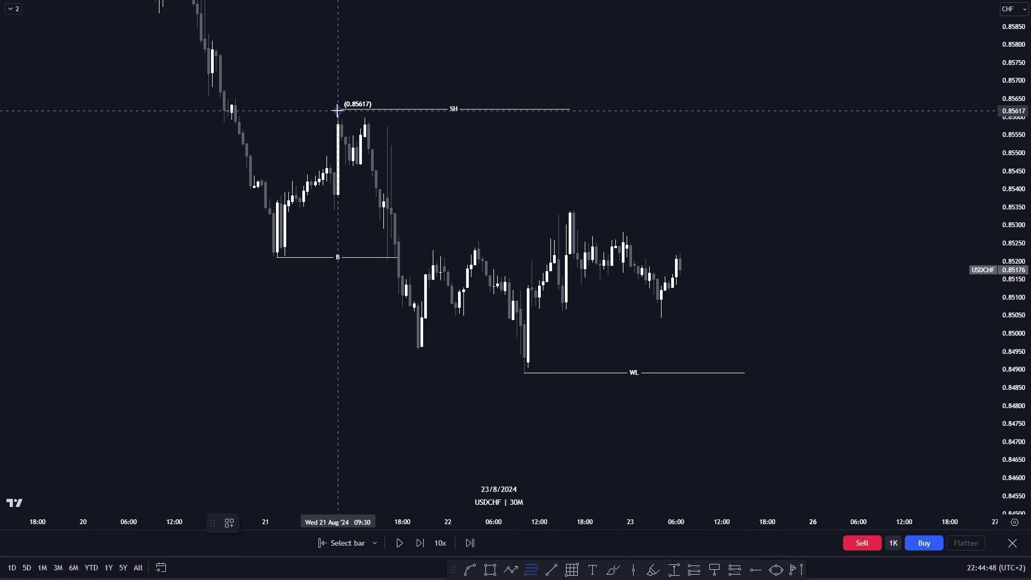
{"action": "mouse_move", "coordinate": [338, 110]}
{"action": "left_mouse_down"}
{"action": "mouse_move", "coordinate": [605, 182]}
{"action": "mouse_move", "coordinate": [771, 372]}
{"action": "left_mouse_up"}
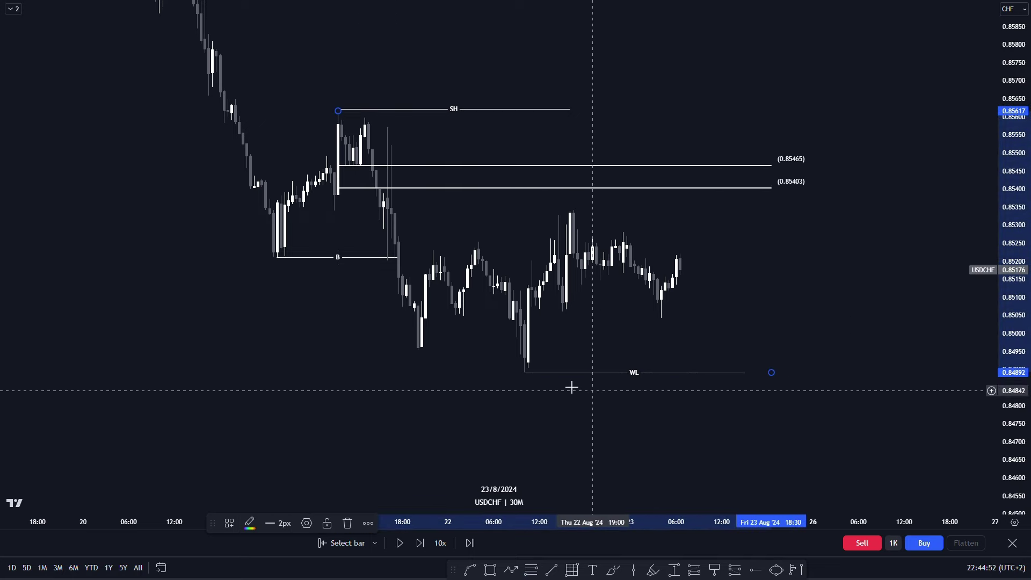
Draw a rectangle between the two Fibonacci levels from 21 August 16:30 to 23 August 20:30 and apply the GZ template
{"action": "left_click", "coordinate": [490, 569]}
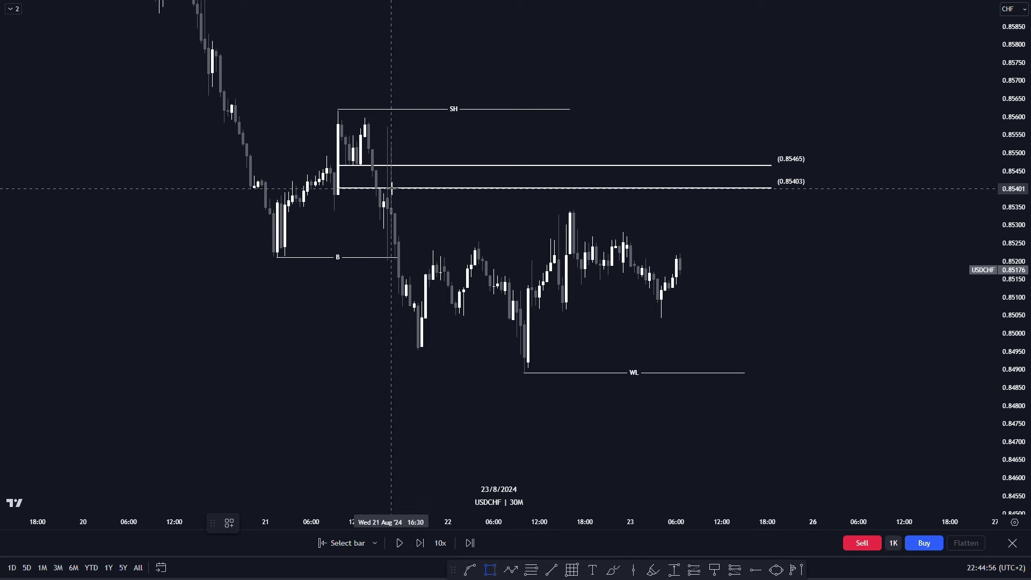
{"action": "left_click_drag", "start_coordinate": [390, 188], "coordinate": [786, 166]}
{"action": "left_click", "coordinate": [229, 528]}
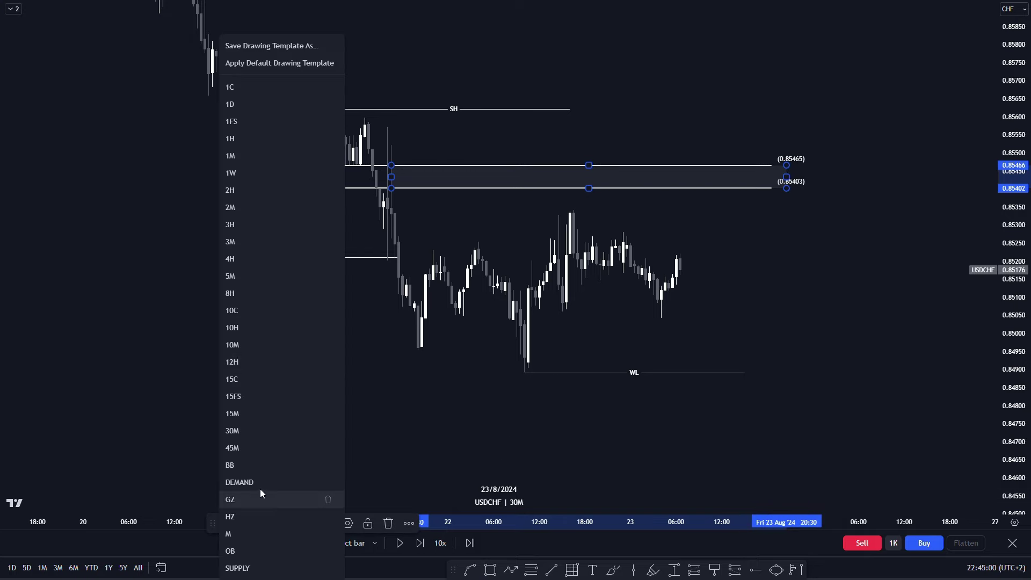
{"action": "left_click", "coordinate": [251, 499]}
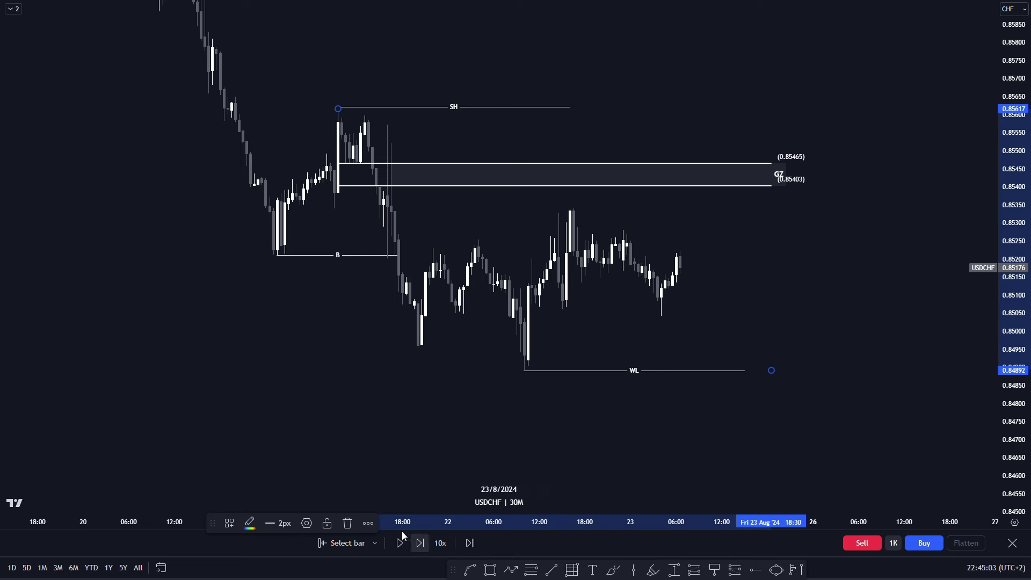
Delete the Fibonacci retracement and extend the GZ rectangle to 23 August 22:30
{"action": "left_click", "coordinate": [348, 523]}
{"action": "left_click_drag", "start_coordinate": [776, 174], "coordinate": [802, 175]}
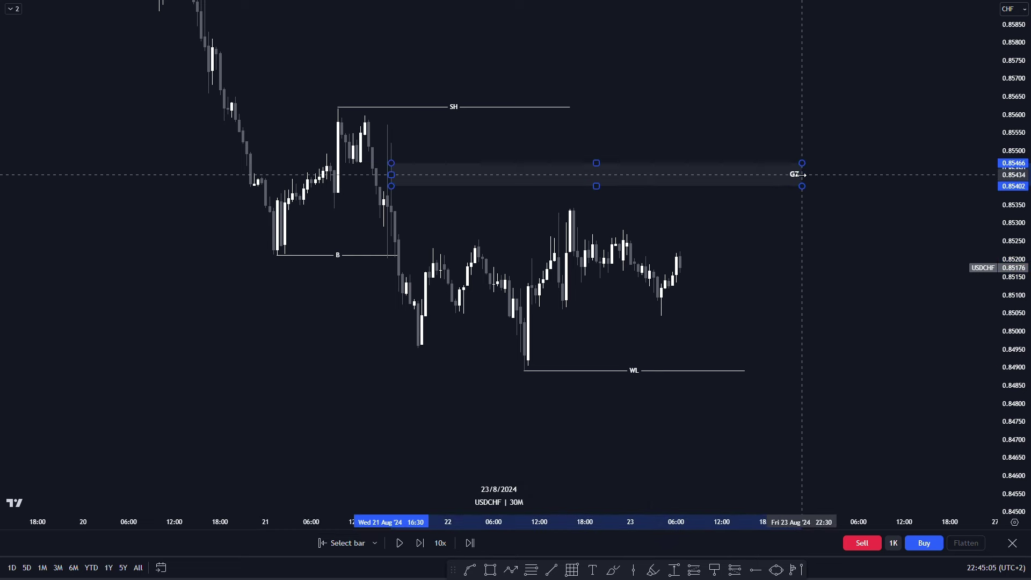
{"action": "left_click", "coordinate": [766, 203]}
Add price notes at 0.85402 along the lower edge and 0.85468 along the upper edge of the GZ zone
{"action": "left_click", "coordinate": [714, 570]}
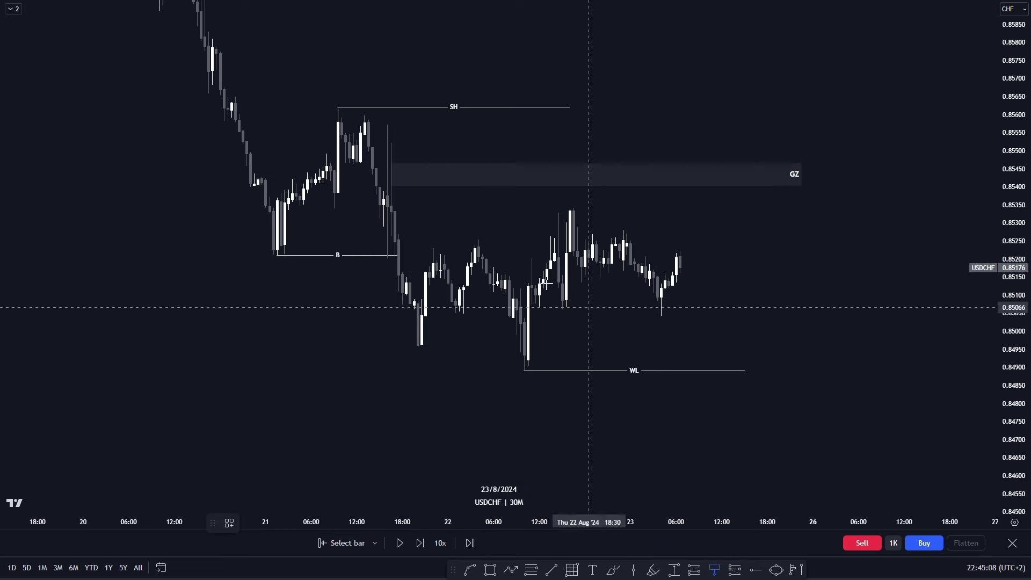
{"action": "left_click", "coordinate": [390, 186]}
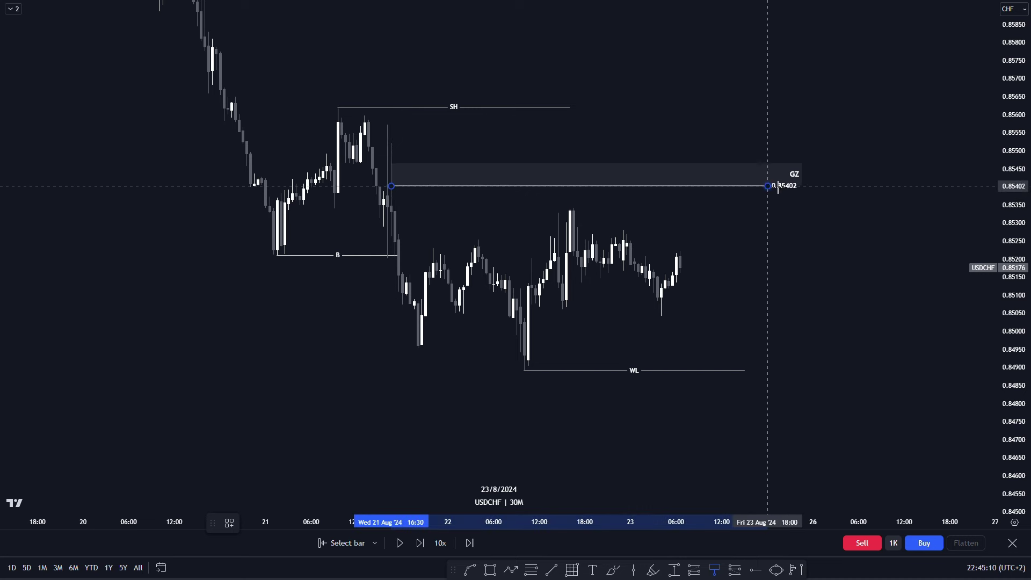
{"action": "left_click", "coordinate": [801, 186]}
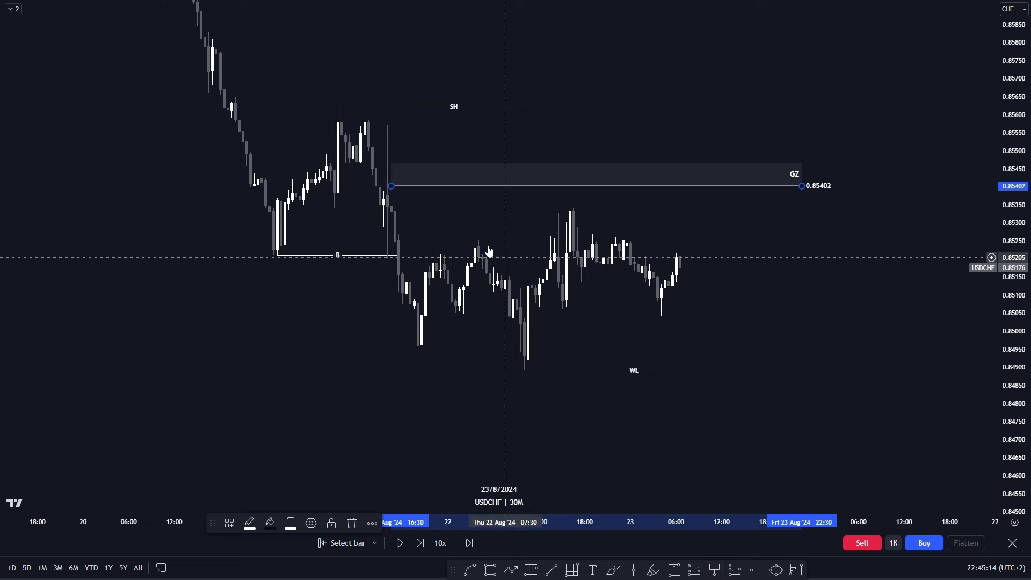
{"action": "left_click", "coordinate": [409, 157]}
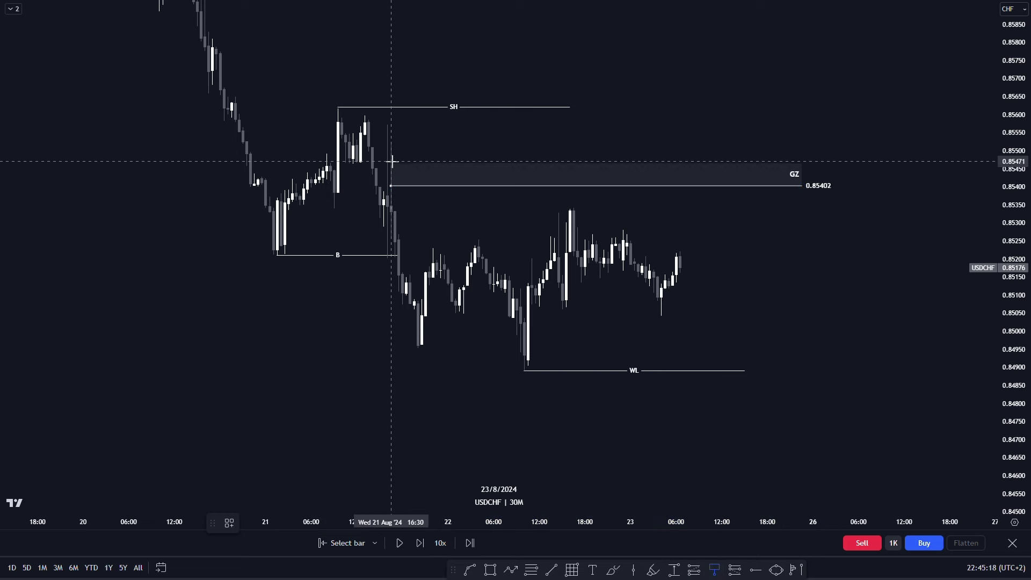
{"action": "left_click", "coordinate": [801, 178]}
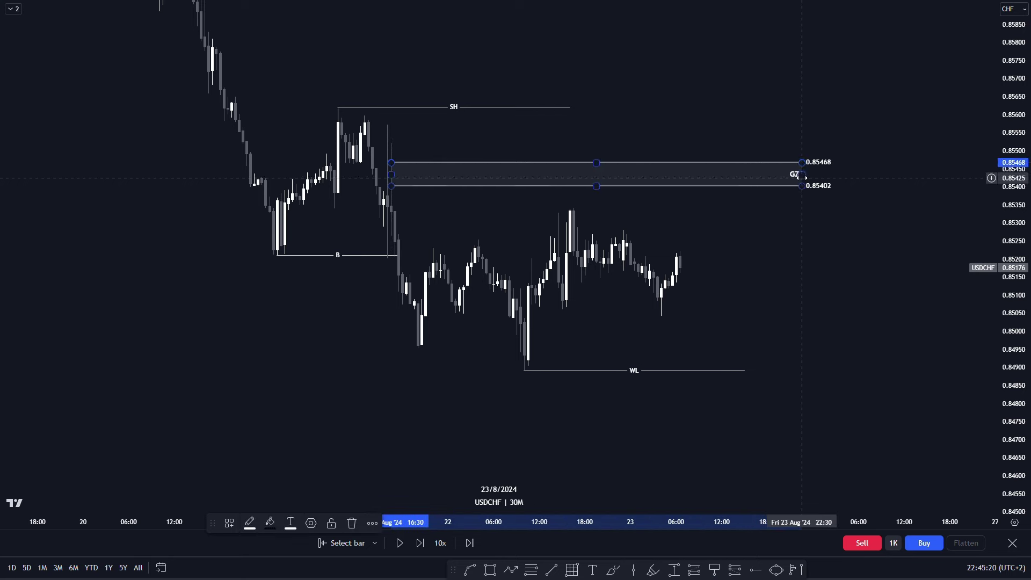
{"action": "left_click", "coordinate": [753, 269]}
Play the bar replay through 23 August 2024 and pause it once price has dropped below the WL line
{"action": "left_click_drag", "start_coordinate": [743, 285], "coordinate": [661, 266]}
{"action": "left_click_drag", "start_coordinate": [1019, 352], "coordinate": [1030, 338]}
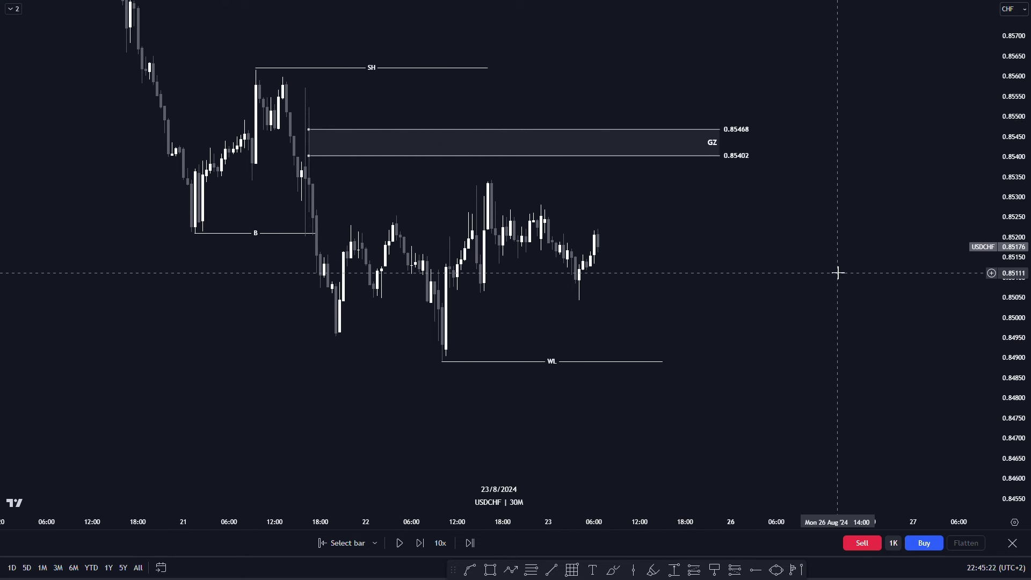
{"action": "left_click_drag", "start_coordinate": [785, 267], "coordinate": [786, 282]}
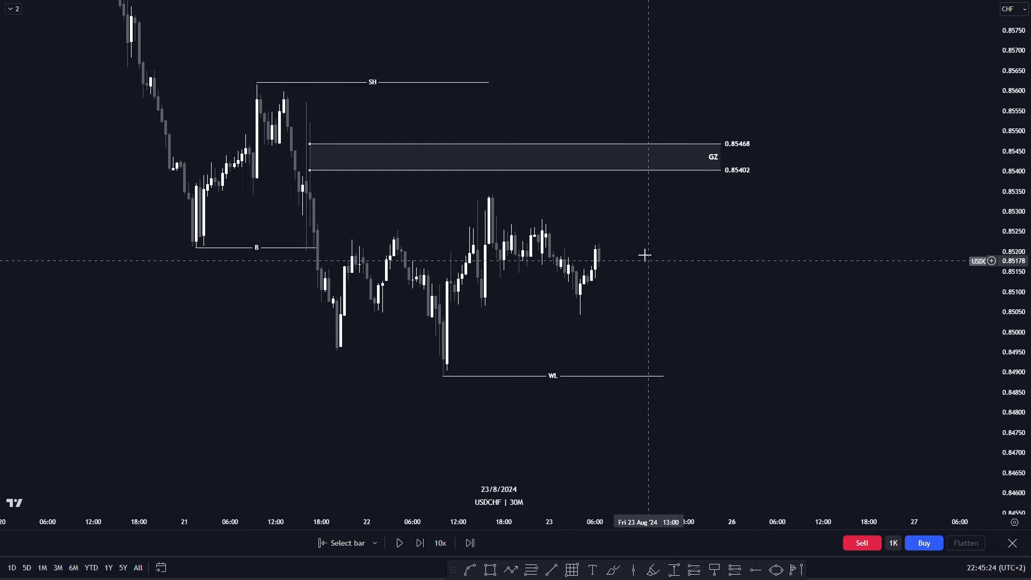
{"action": "left_click_drag", "start_coordinate": [600, 263], "coordinate": [609, 279]}
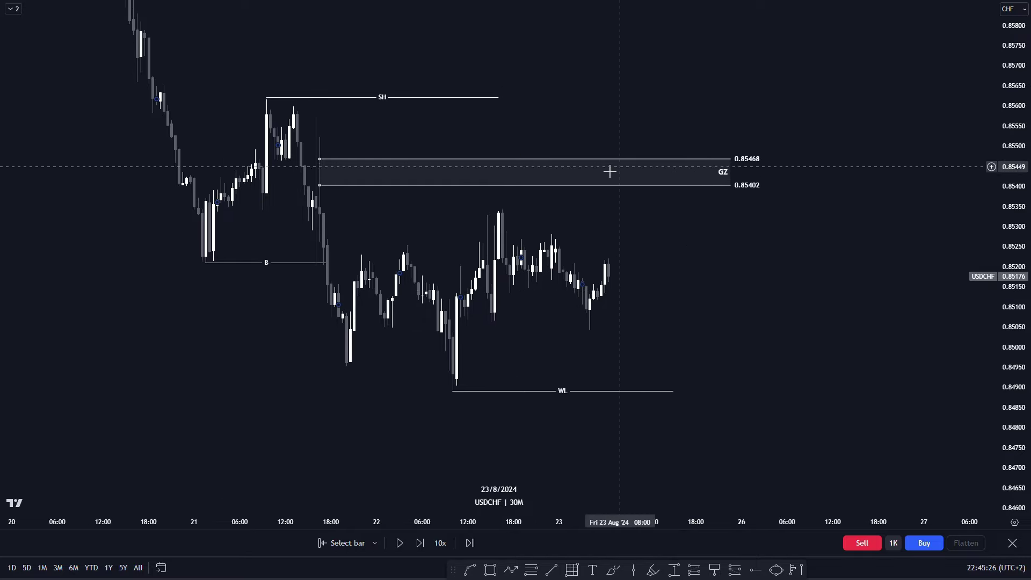
{"action": "left_click_drag", "start_coordinate": [592, 315], "coordinate": [613, 310]}
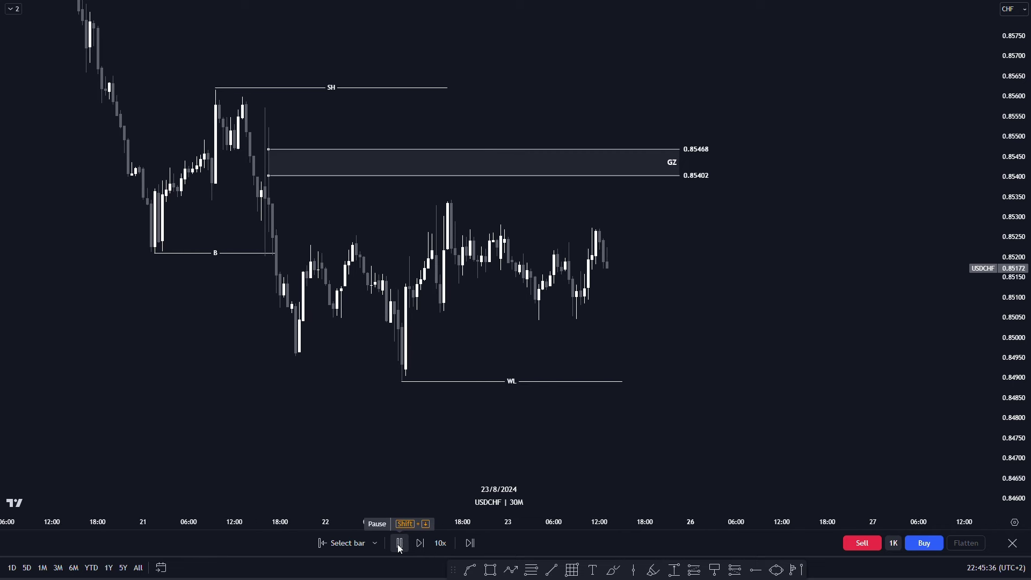
{"action": "left_click", "coordinate": [399, 543]}
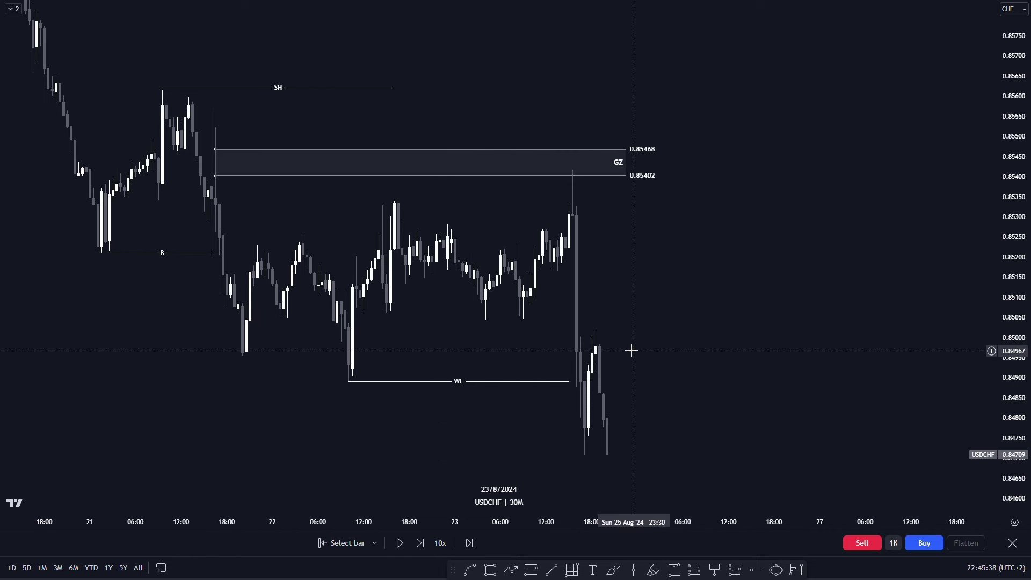
Extend the GZ rectangle to 26 August 00:30, continue the replay into 26 August and pause it
{"action": "left_click", "coordinate": [586, 176]}
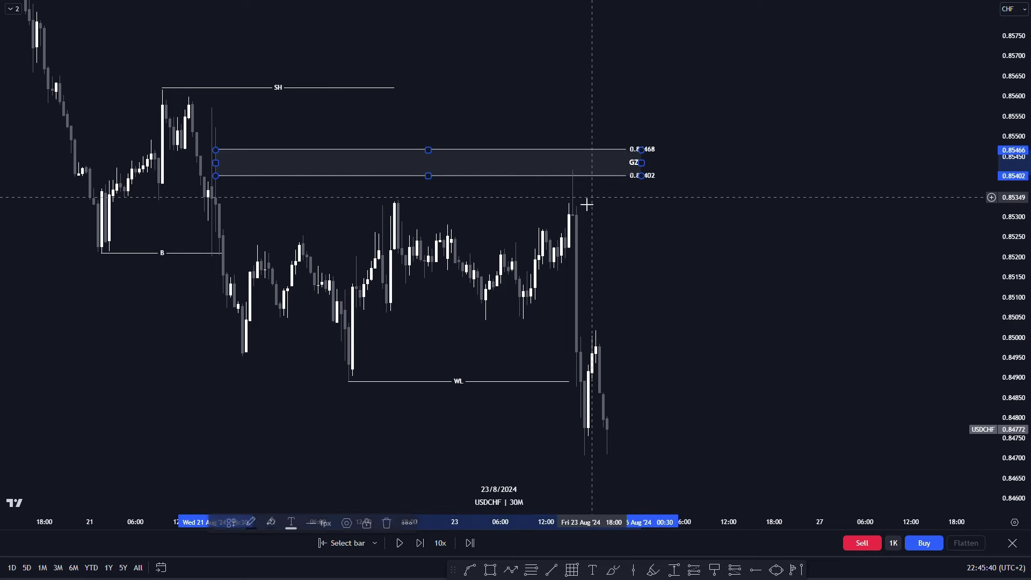
{"action": "left_click_drag", "start_coordinate": [615, 414], "coordinate": [781, 317]}
{"action": "left_click_drag", "start_coordinate": [1019, 263], "coordinate": [1025, 287]}
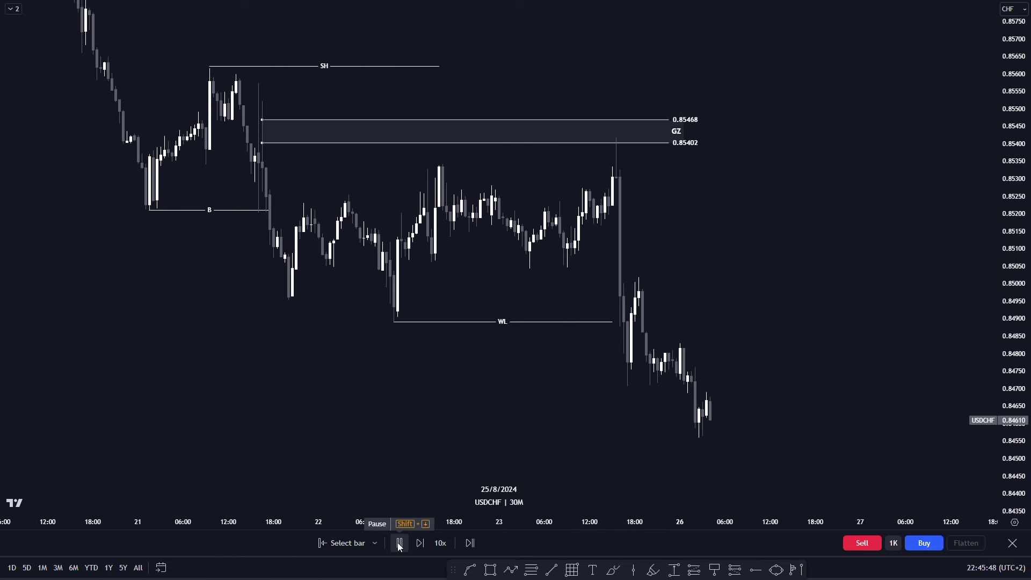
{"action": "key", "text": "shift+Down"}
Switch the chart to the daily interval and draw a horizontal line at about 0.8329 from the late December 2023 low to about mid-May 2024
{"action": "type", "text": "1D"}
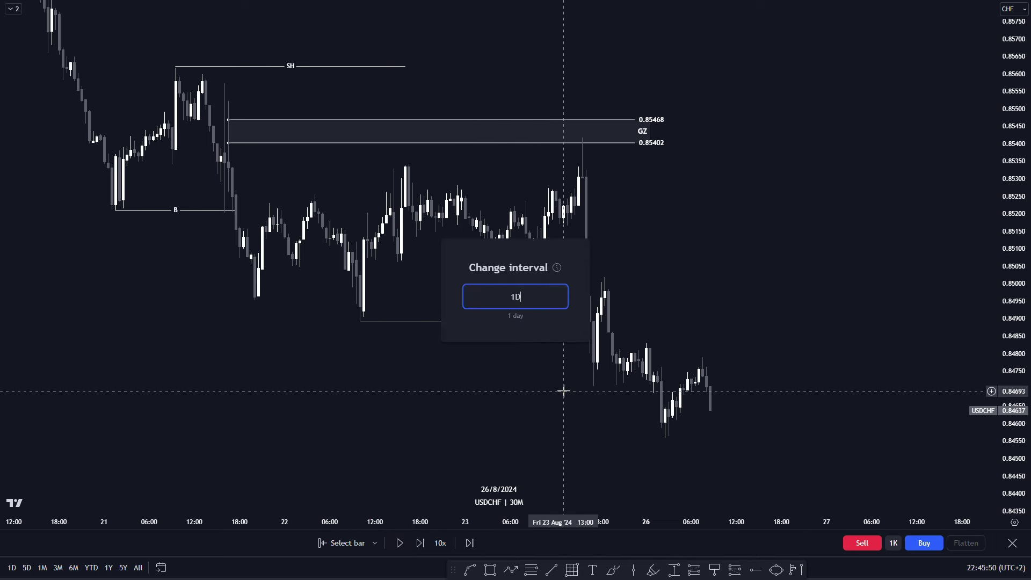
{"action": "key", "text": "Escape"}
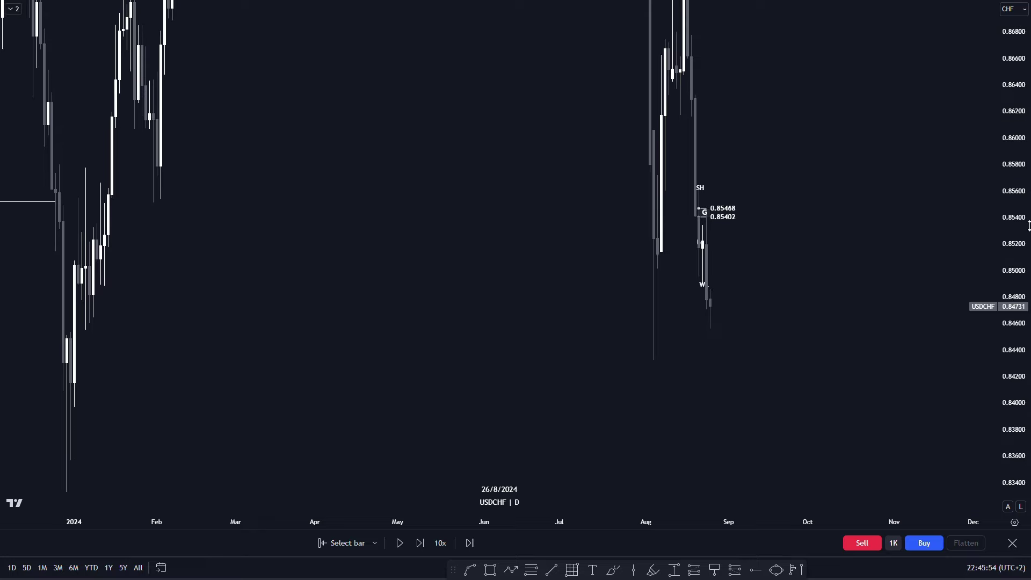
{"action": "scroll", "coordinate": [661, 372], "scroll_direction": "down", "scroll_amount": 3}
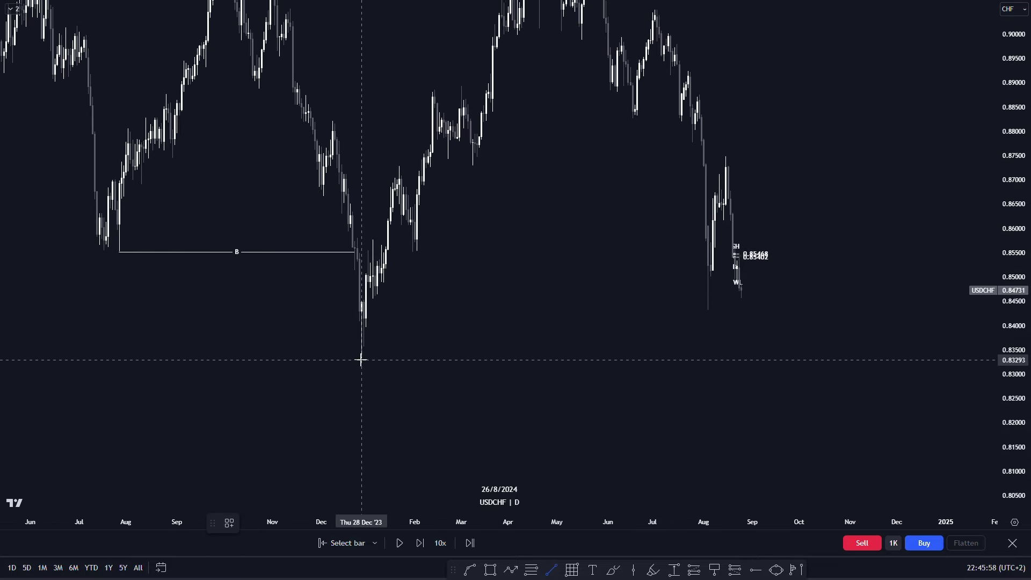
{"action": "left_click", "coordinate": [574, 361]}
{"action": "left_click_drag", "start_coordinate": [698, 366], "coordinate": [642, 362]}
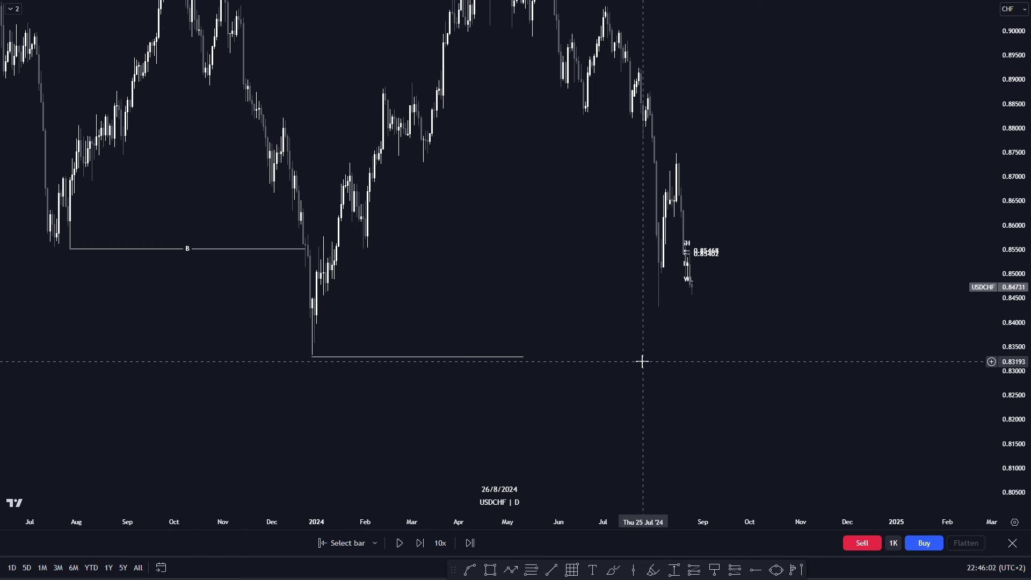
Play the bar replay on the daily chart through to 30 August 2024 and exit replay mode
{"action": "scroll", "coordinate": [642, 361], "scroll_direction": "up", "scroll_amount": 2}
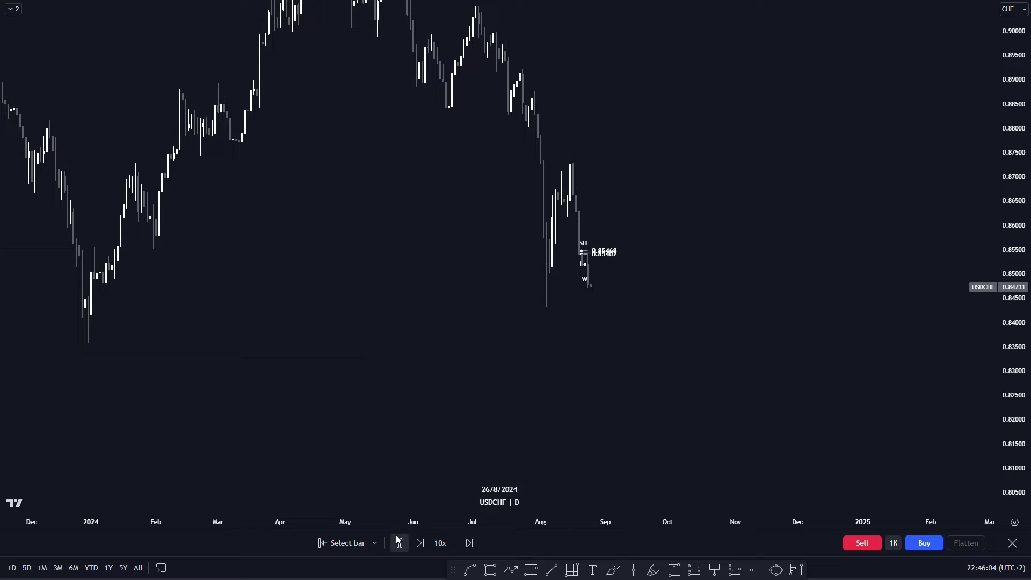
{"action": "left_click", "coordinate": [399, 542]}
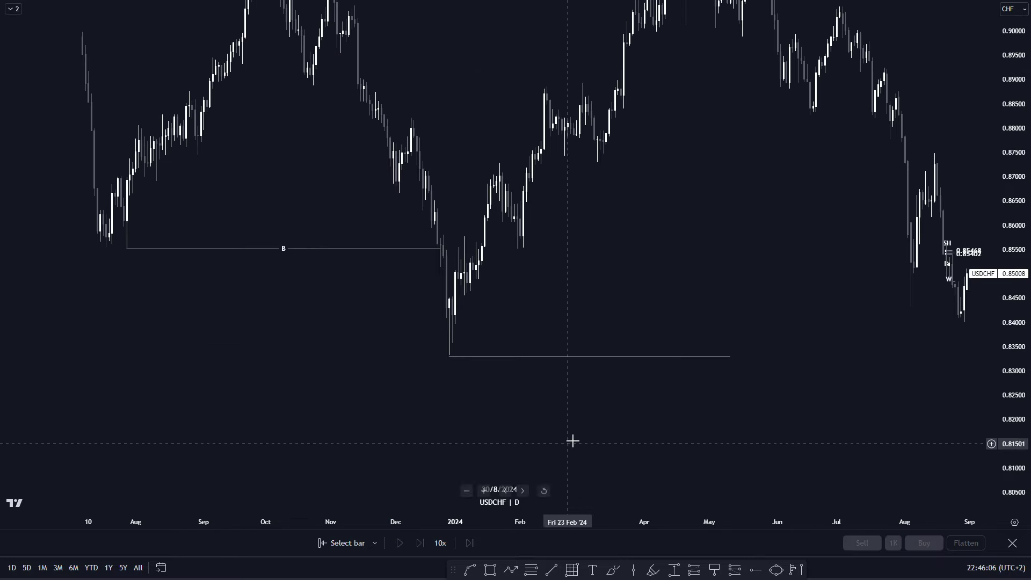
{"action": "left_click_drag", "start_coordinate": [689, 414], "coordinate": [502, 411]}
{"action": "left_click_drag", "start_coordinate": [688, 361], "coordinate": [615, 358]}
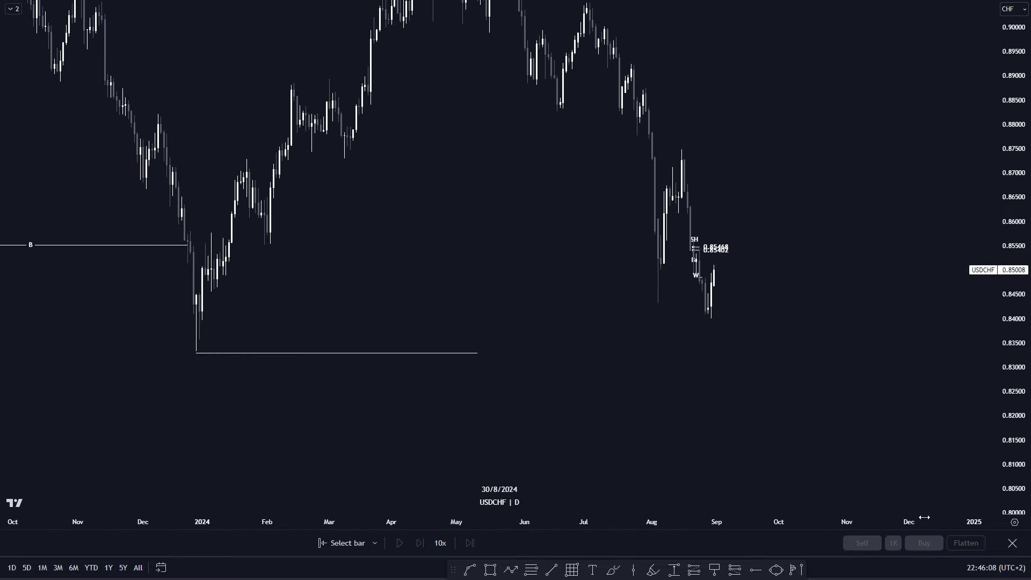
{"action": "left_click", "coordinate": [1012, 543]}
{"action": "left_click_drag", "start_coordinate": [764, 339], "coordinate": [687, 336]}
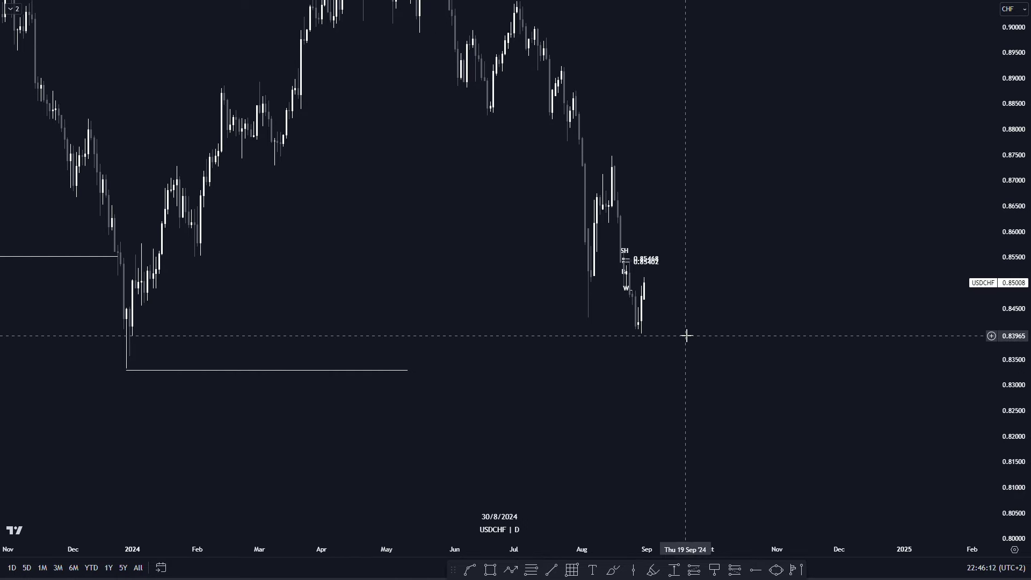
Switch the USDCHF chart back to the 30-minute interval
{"action": "type", "text": "30"}
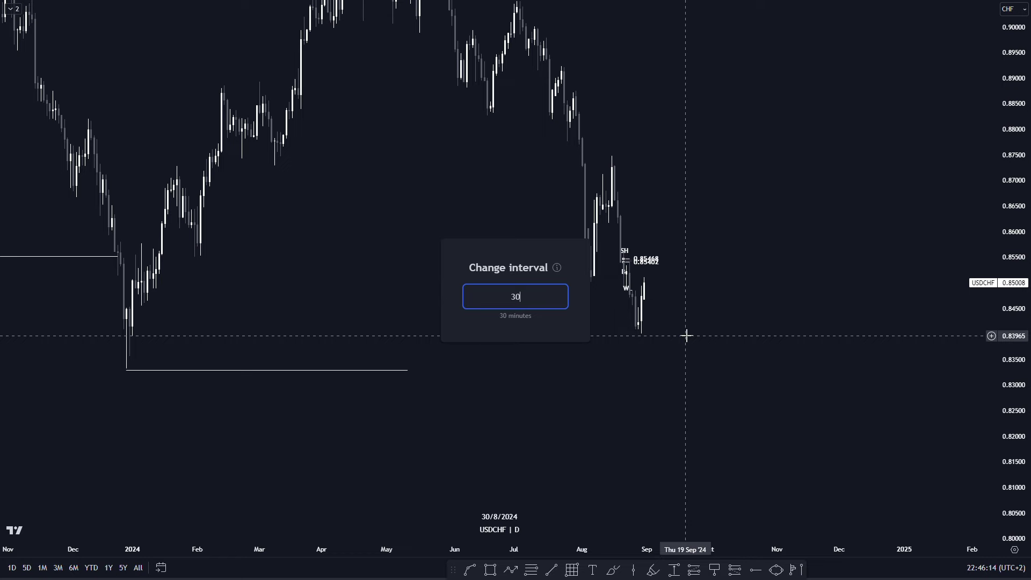
{"action": "key", "text": "Return"}
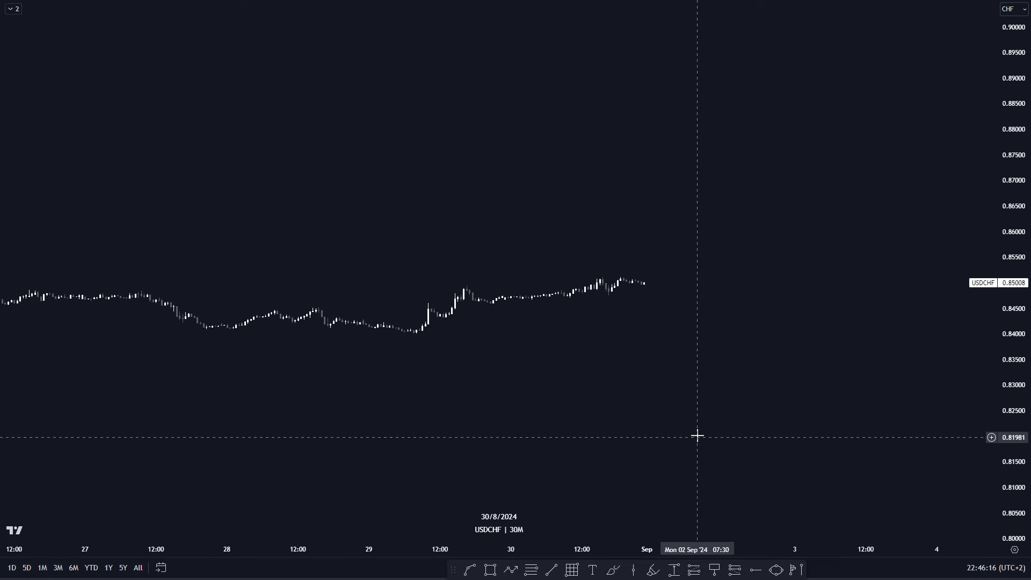
{"action": "scroll", "coordinate": [615, 337], "scroll_direction": "down", "scroll_amount": 5}
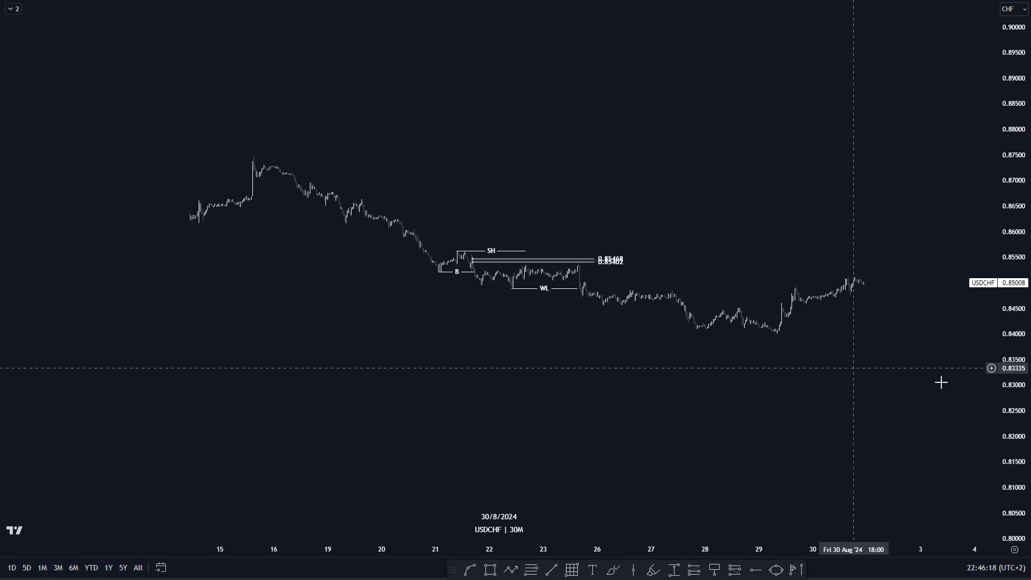